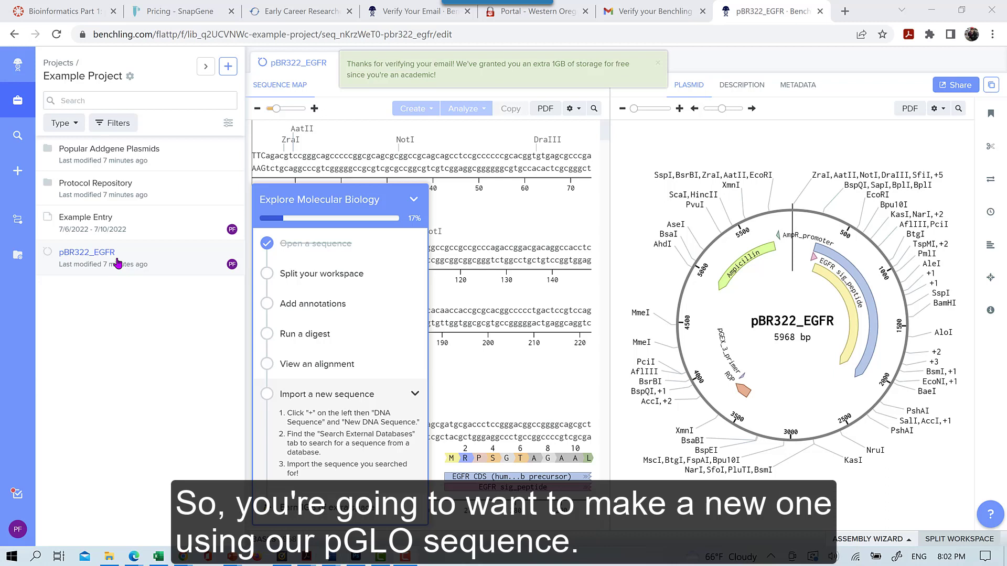
Start a new DNA sequence and name it 'pGLO Plasmis'
{"action": "left_click", "coordinate": [228, 67]}
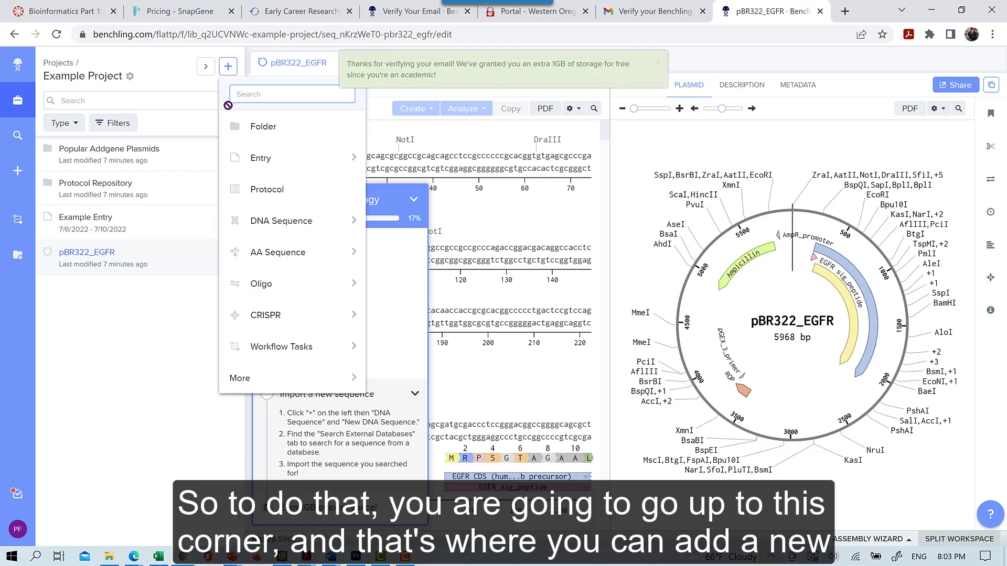
{"action": "mouse_move", "coordinate": [253, 227]}
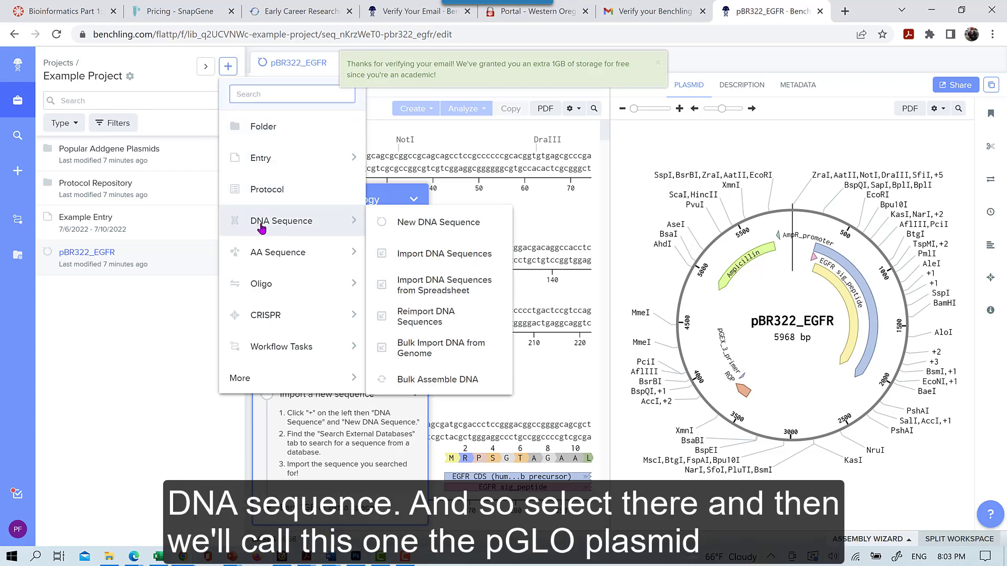
{"action": "left_click", "coordinate": [411, 226]}
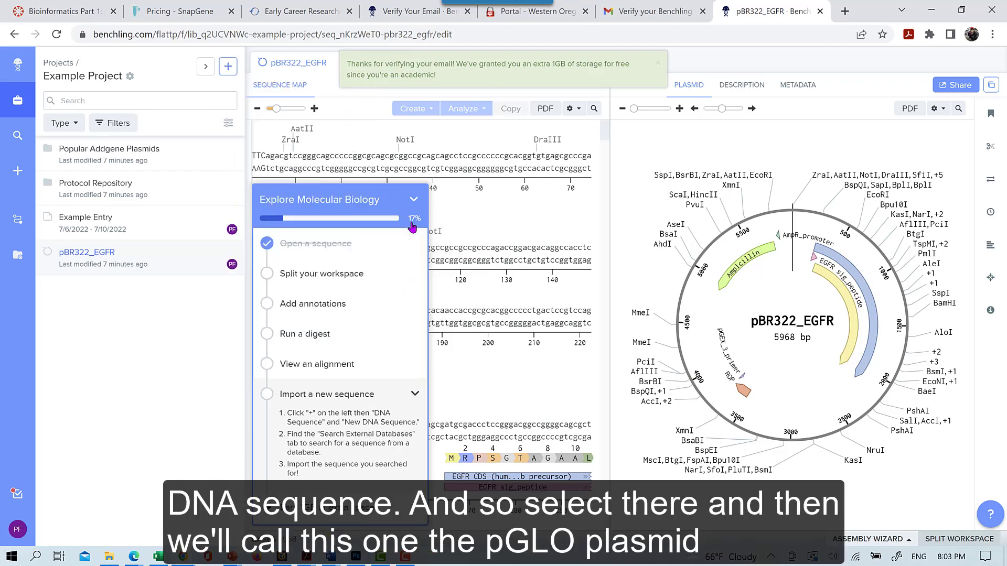
{"action": "left_click_drag", "start_coordinate": [316, 161], "coordinate": [191, 179]}
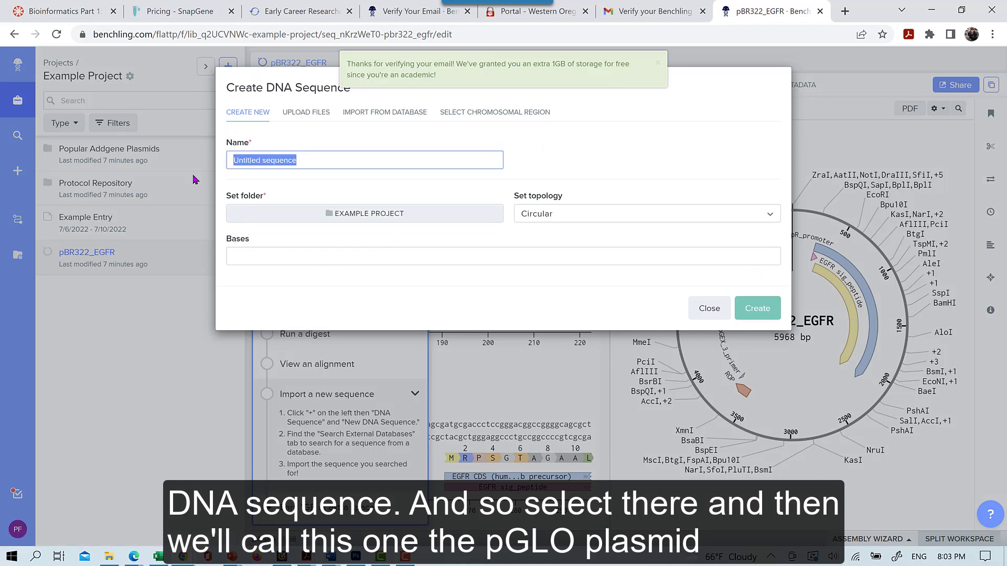
{"action": "type", "text": "pGl"}
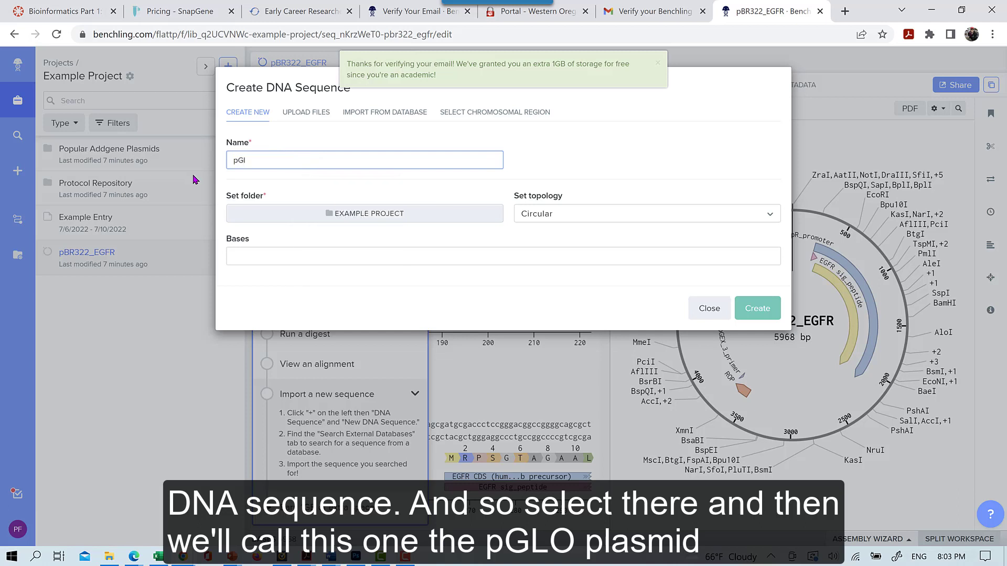
{"action": "key", "text": "BackSpace"}
{"action": "type", "text": "LO Plasmis"}
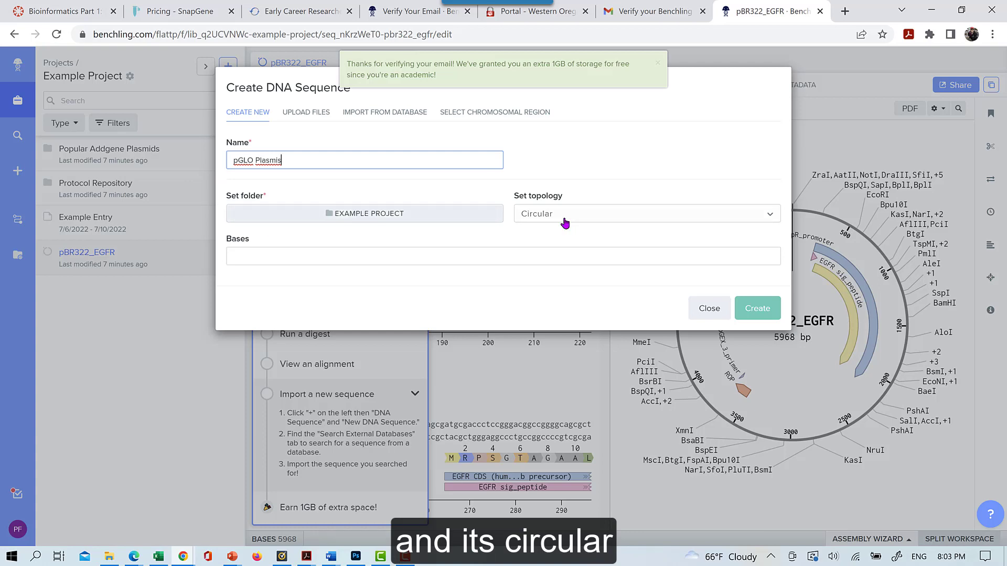
Put the circular sequence in the Example Project folder and paste in the full pGLO bases
{"action": "left_click", "coordinate": [333, 215]}
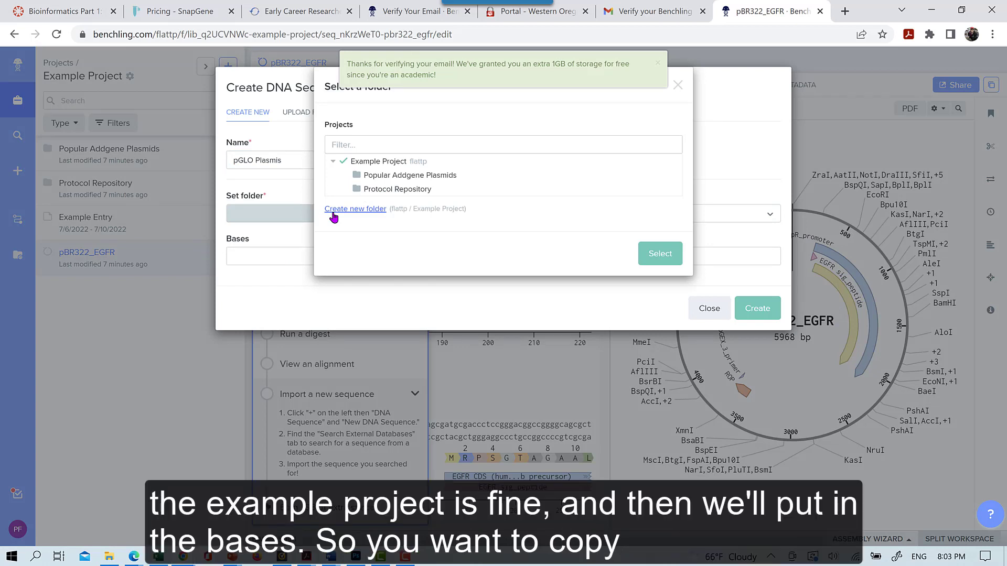
{"action": "left_click", "coordinate": [663, 254]}
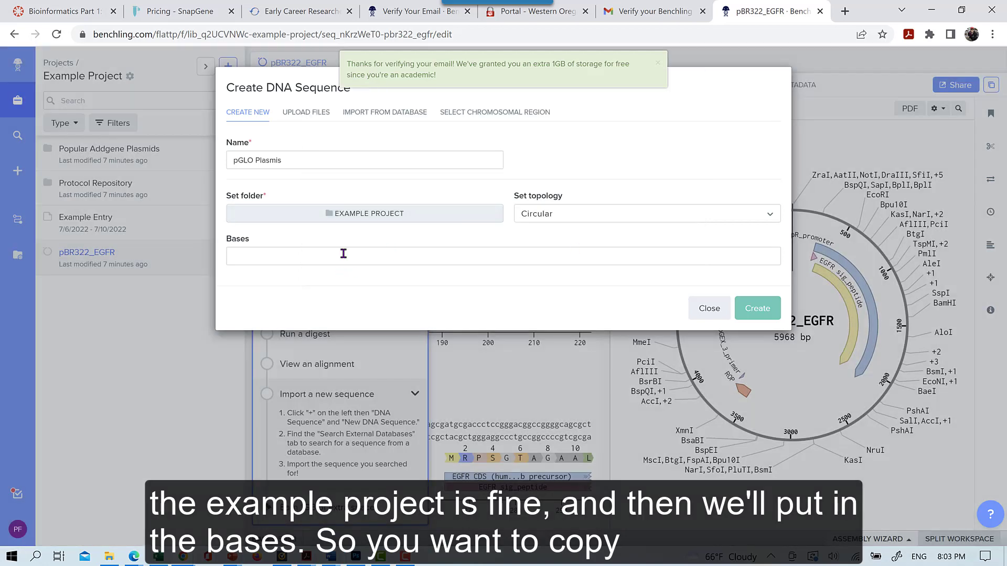
{"action": "left_click", "coordinate": [343, 254]}
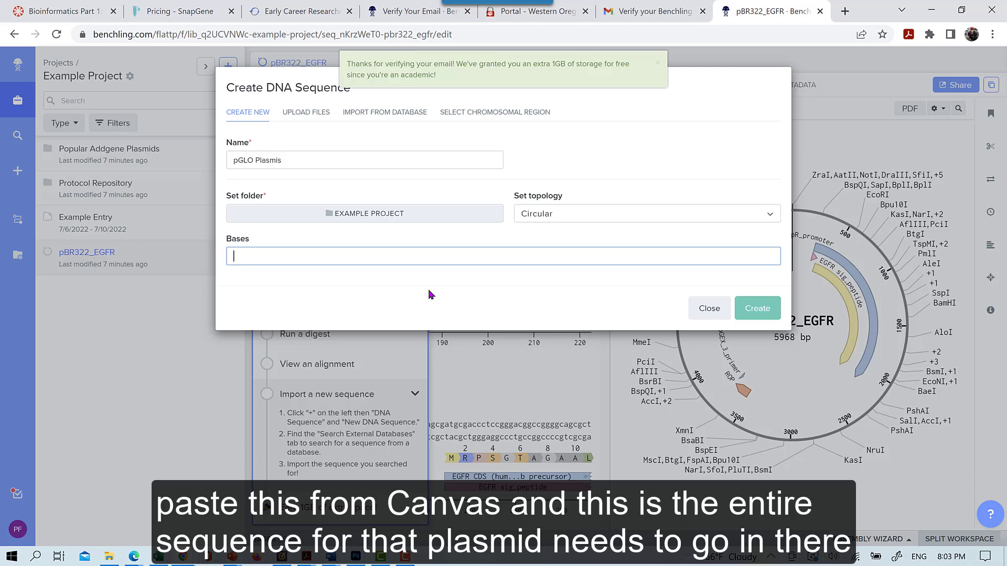
{"action": "key", "text": "ctrl+v"}
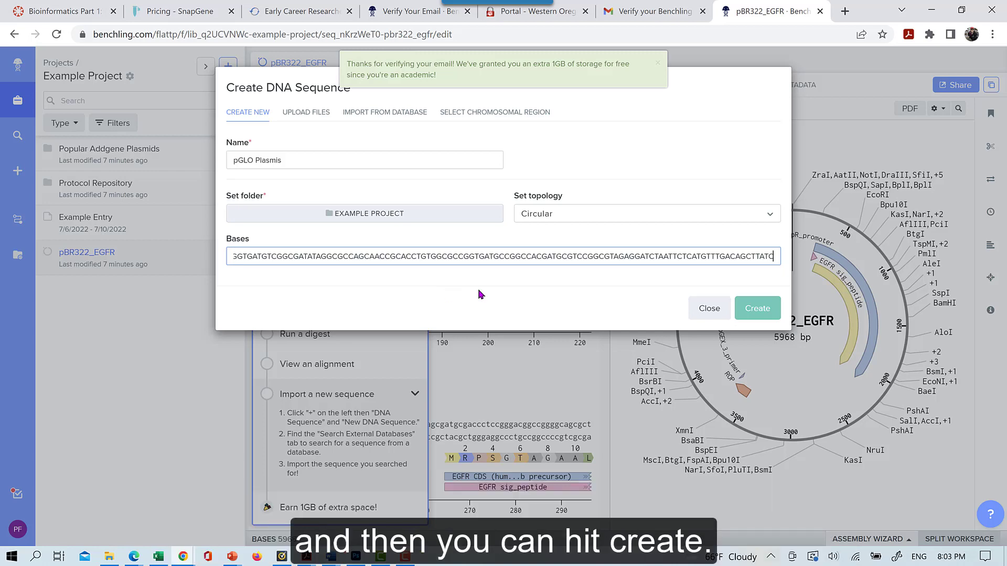
Create the 5371 bp sequence and rename it from 'pGLO Plasmis' to 'pGLO Plasmid'
{"action": "left_click", "coordinate": [752, 317]}
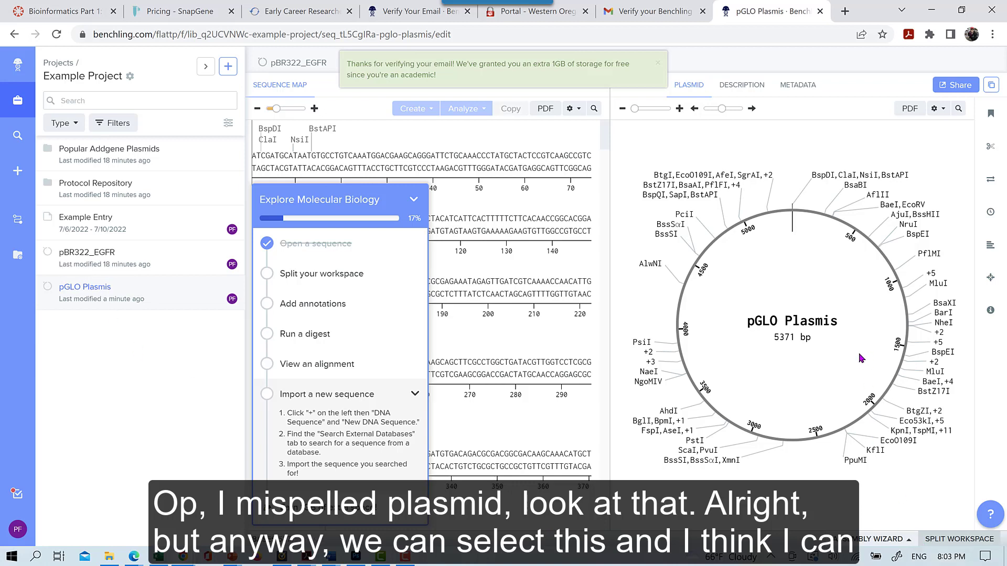
{"action": "right_click", "coordinate": [113, 291]}
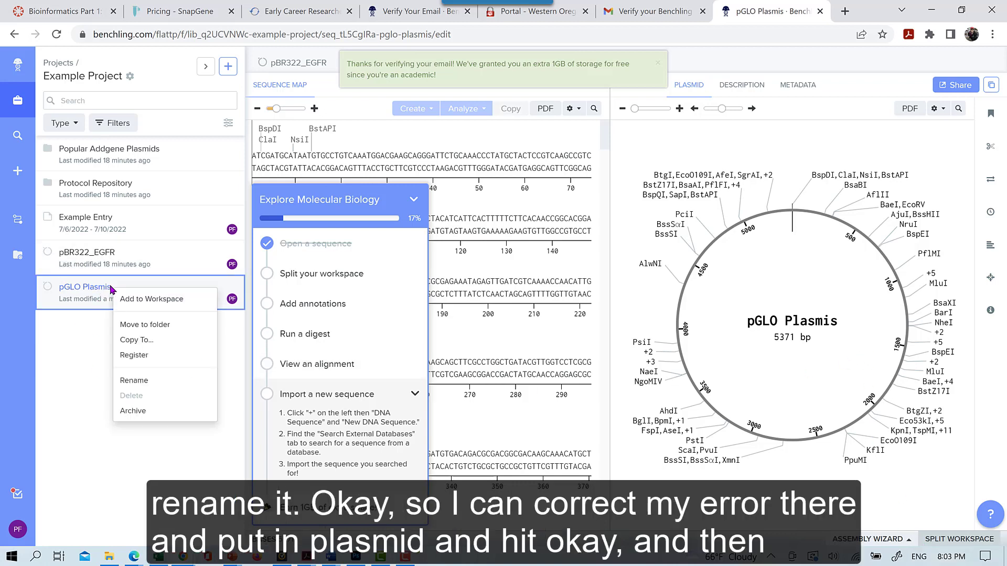
{"action": "left_click", "coordinate": [134, 380]}
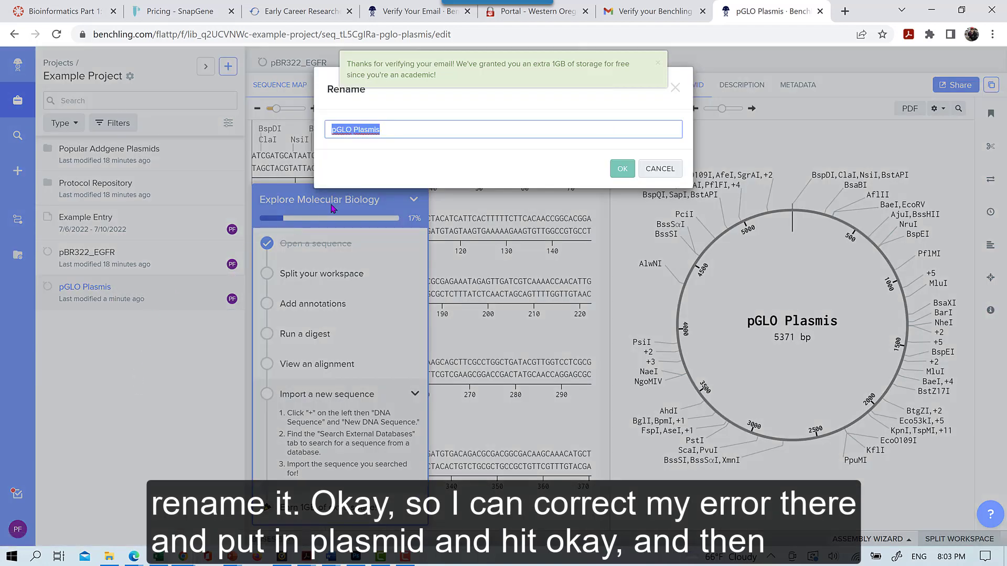
{"action": "left_click", "coordinate": [390, 129]}
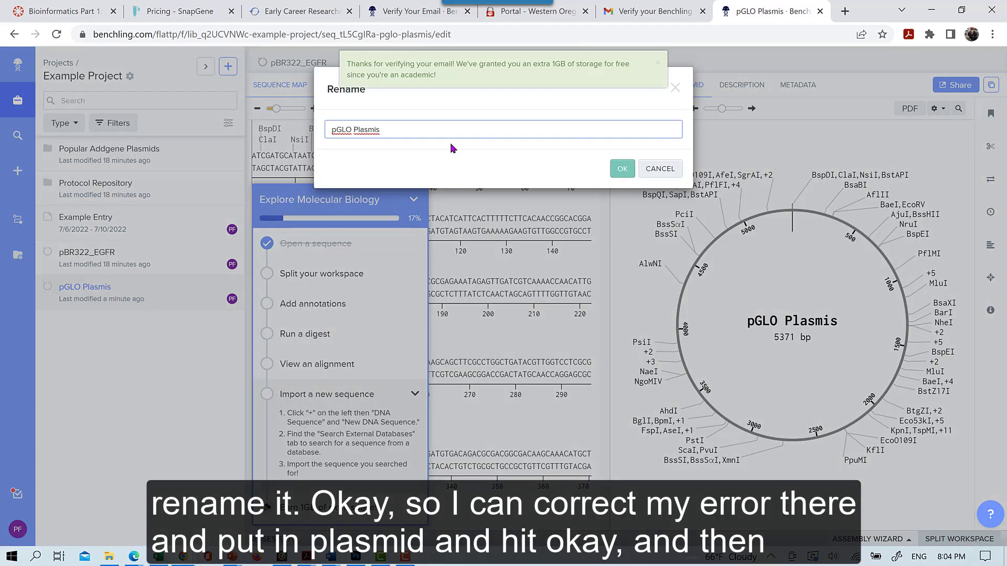
{"action": "key", "text": "BackSpace"}
{"action": "type", "text": "d"}
{"action": "left_click", "coordinate": [621, 169]}
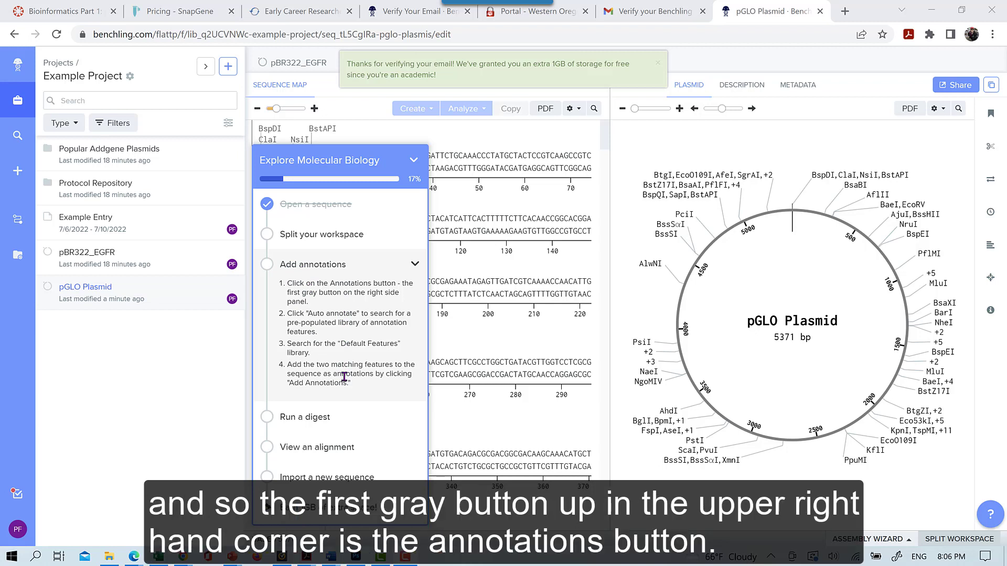
Auto-annotate across all libraries, adding ColE1 origin, AmpR, M13 origin and F1 ori
{"action": "left_click", "coordinate": [991, 116]}
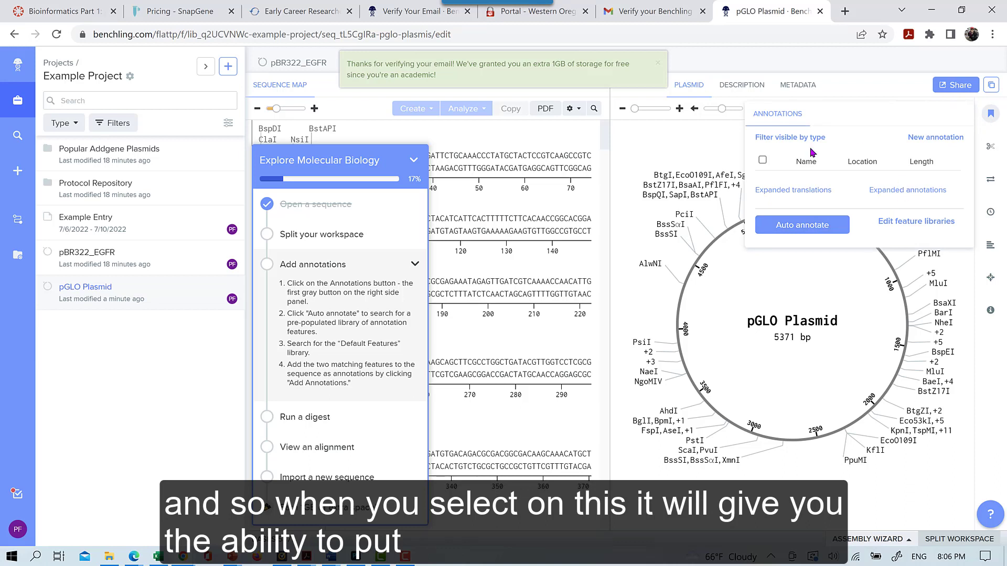
{"action": "left_click", "coordinate": [830, 227]}
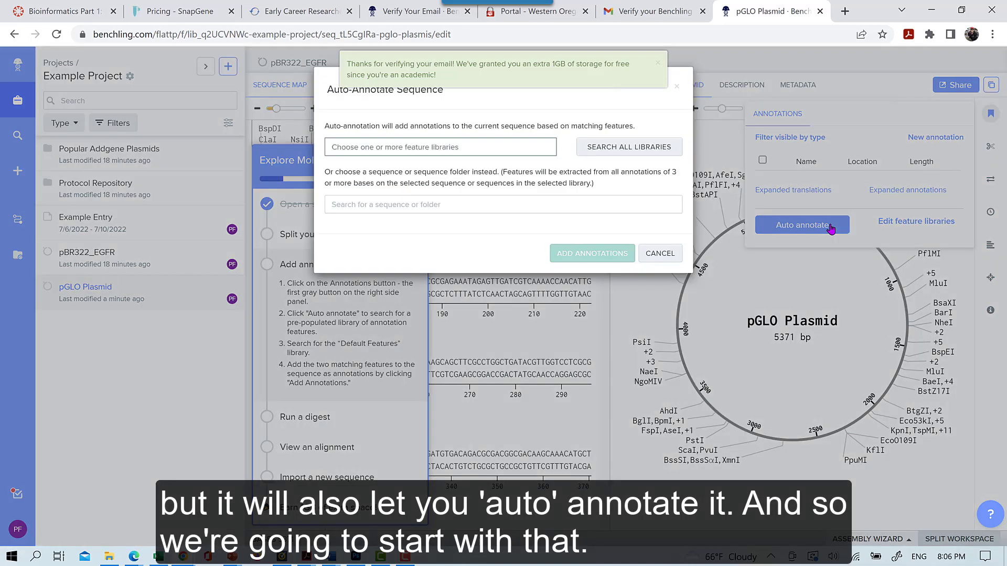
{"action": "left_click", "coordinate": [616, 149]}
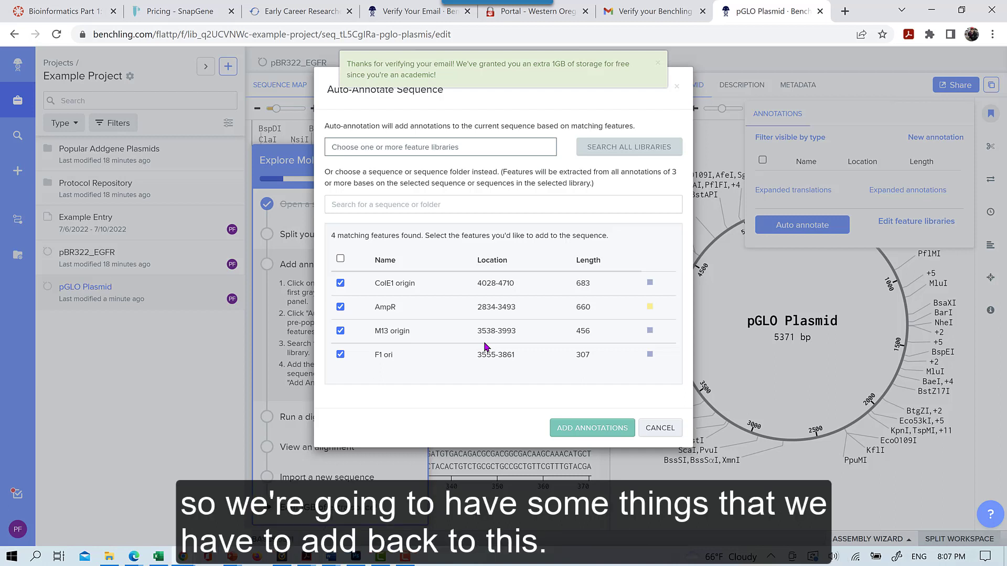
{"action": "left_click", "coordinate": [586, 430]}
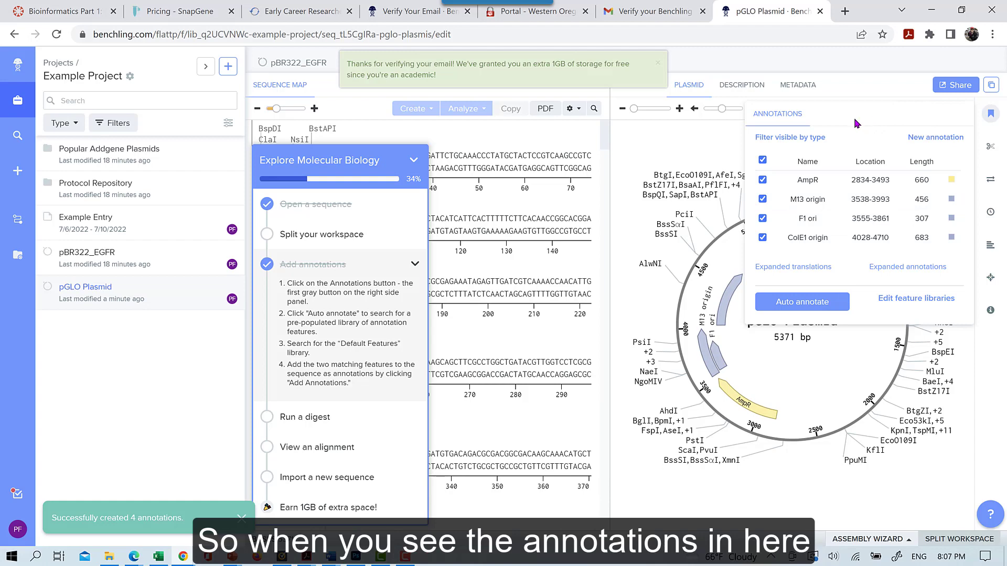
Select the AmpR feature on the map, collapse the tutorial guide, and scroll through its bases
{"action": "left_click", "coordinate": [624, 247]}
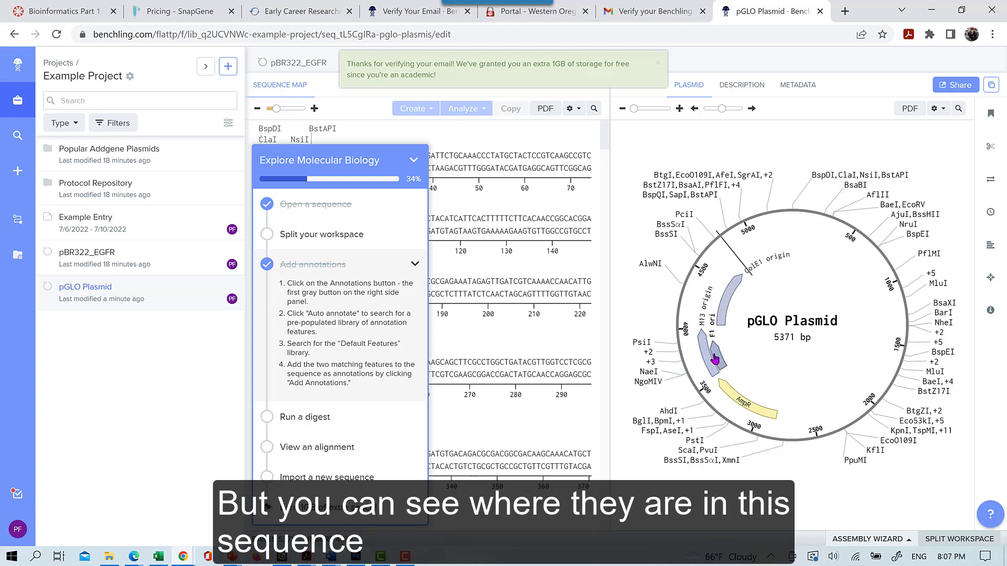
{"action": "left_click", "coordinate": [745, 405]}
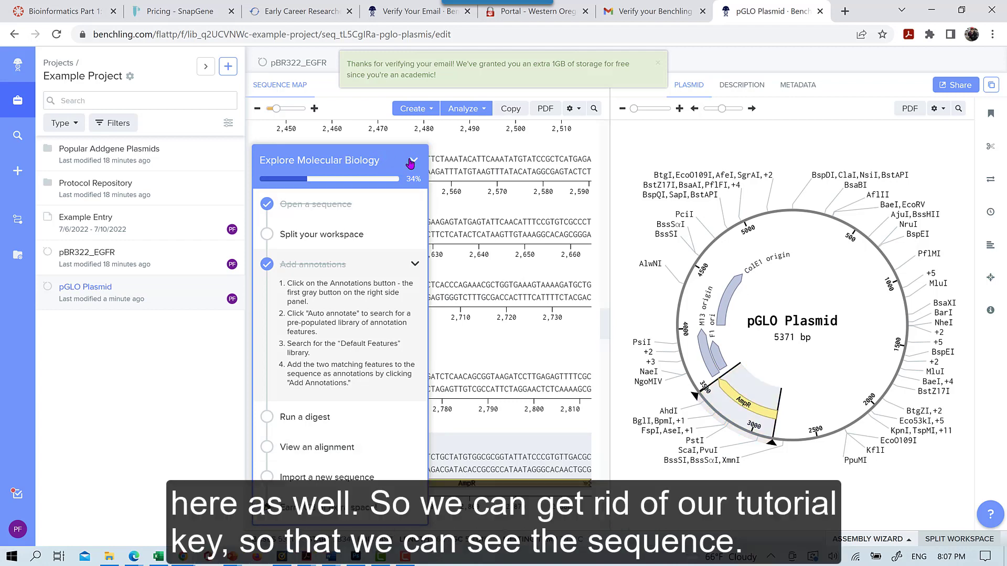
{"action": "left_click", "coordinate": [411, 161]}
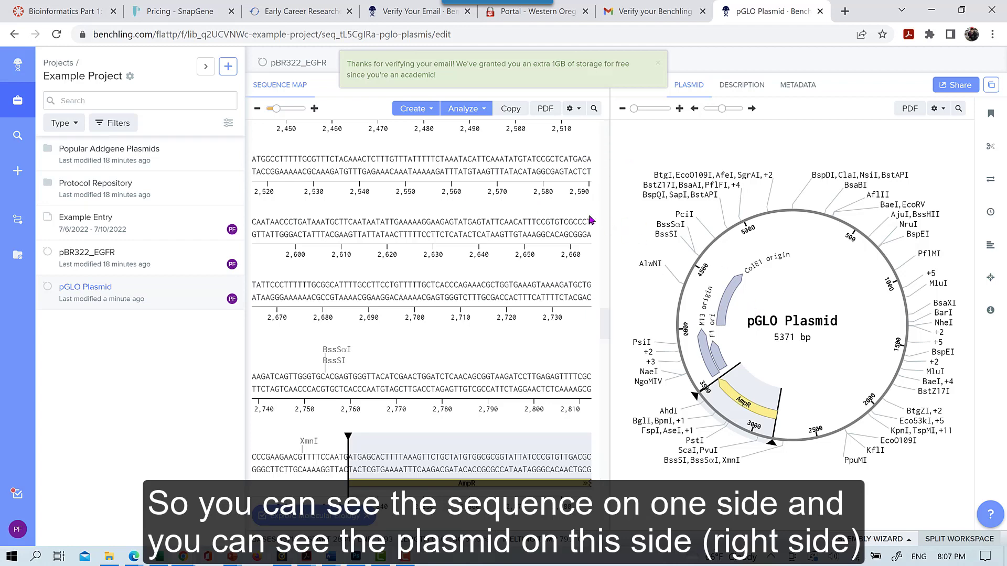
{"action": "scroll", "coordinate": [565, 215], "scroll_direction": "down", "scroll_amount": 10}
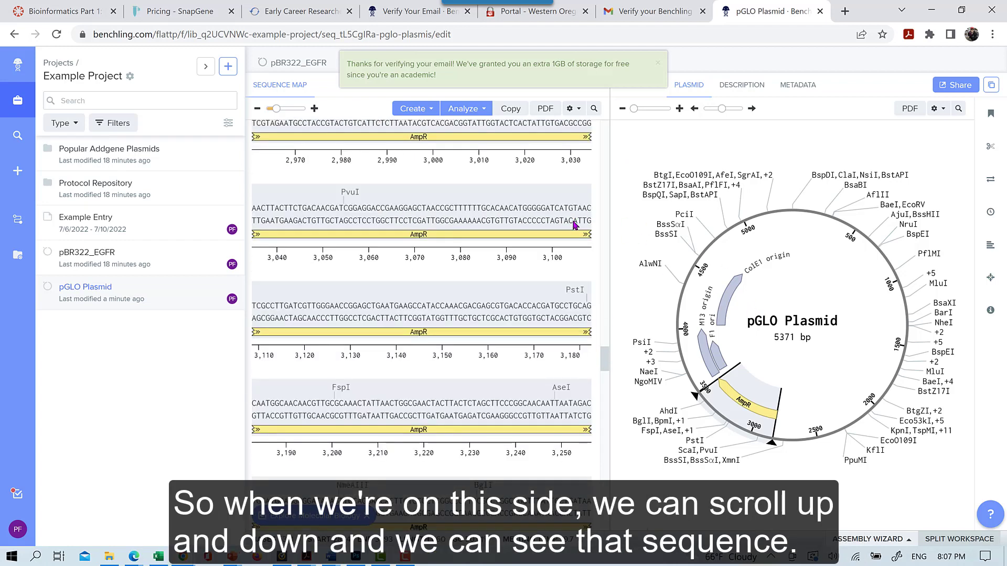
{"action": "scroll", "coordinate": [606, 353], "scroll_direction": "down", "scroll_amount": 7}
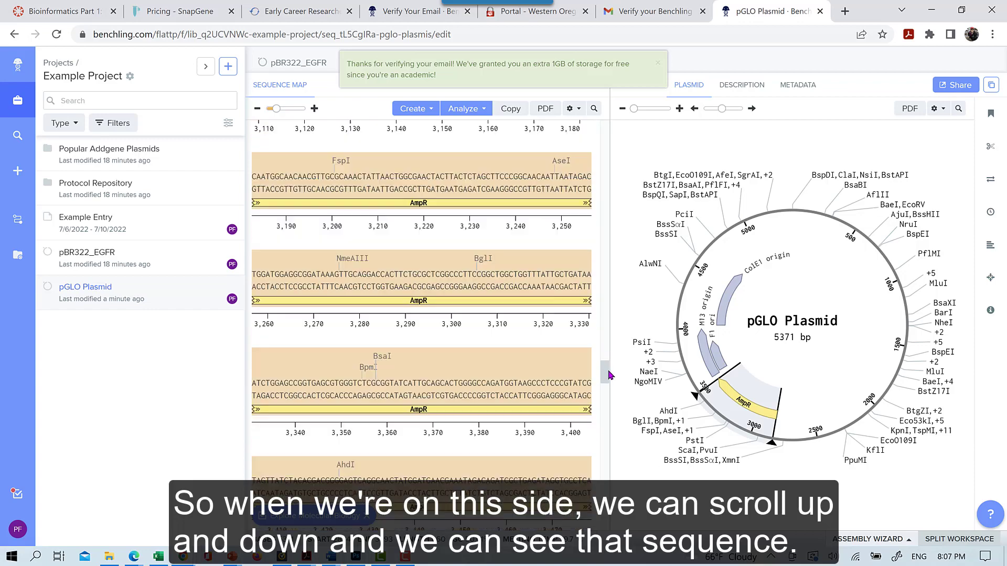
{"action": "scroll", "coordinate": [622, 386], "scroll_direction": "down", "scroll_amount": 3}
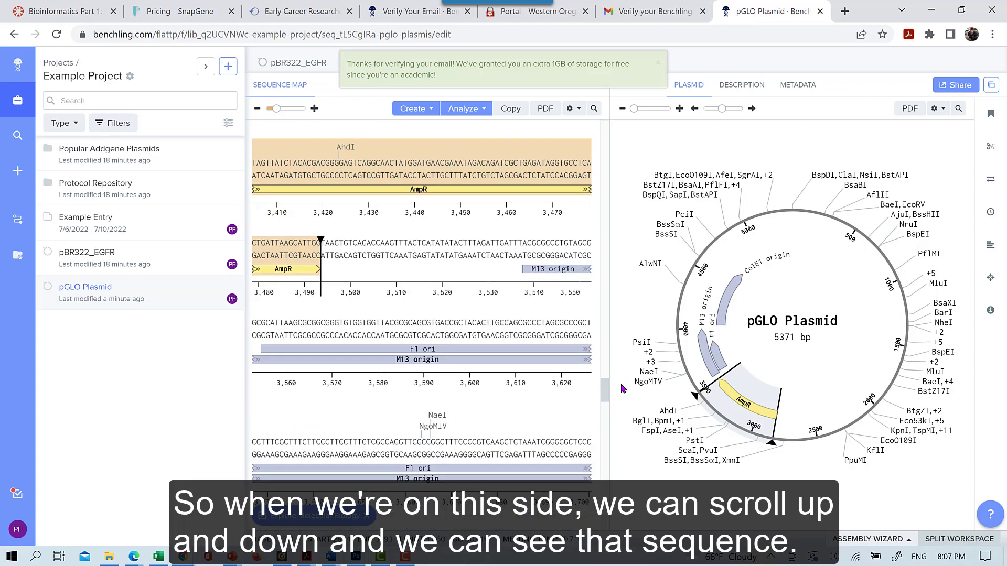
{"action": "scroll", "coordinate": [608, 388], "scroll_direction": "down", "scroll_amount": 2}
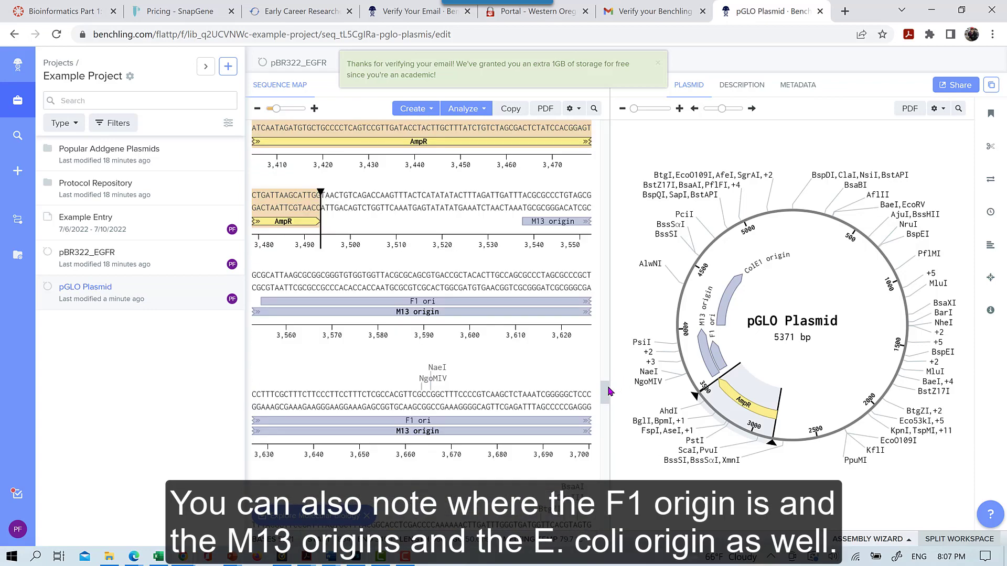
{"action": "scroll", "coordinate": [609, 391], "scroll_direction": "down", "scroll_amount": 8}
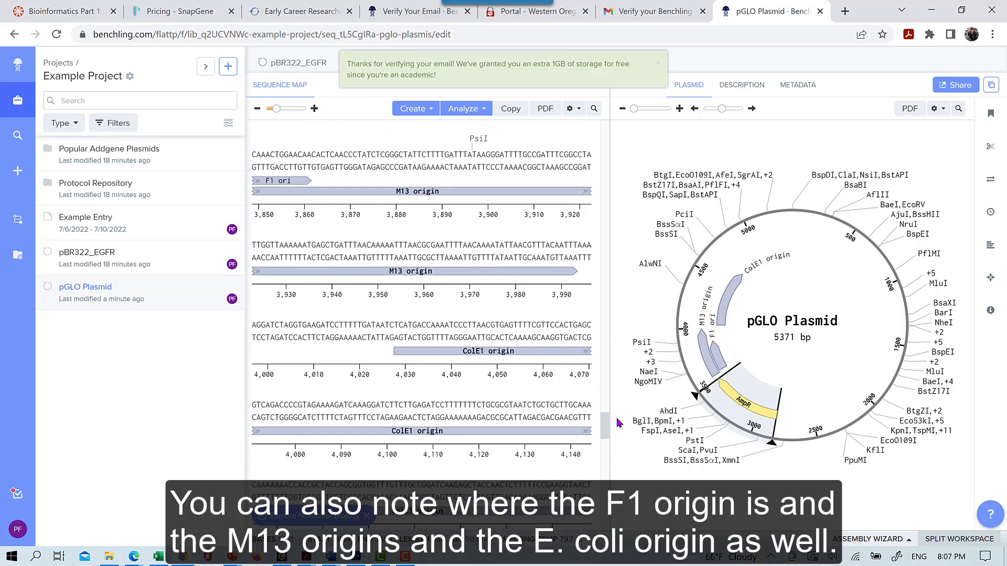
{"action": "left_click_drag", "start_coordinate": [617, 419], "coordinate": [609, 122]}
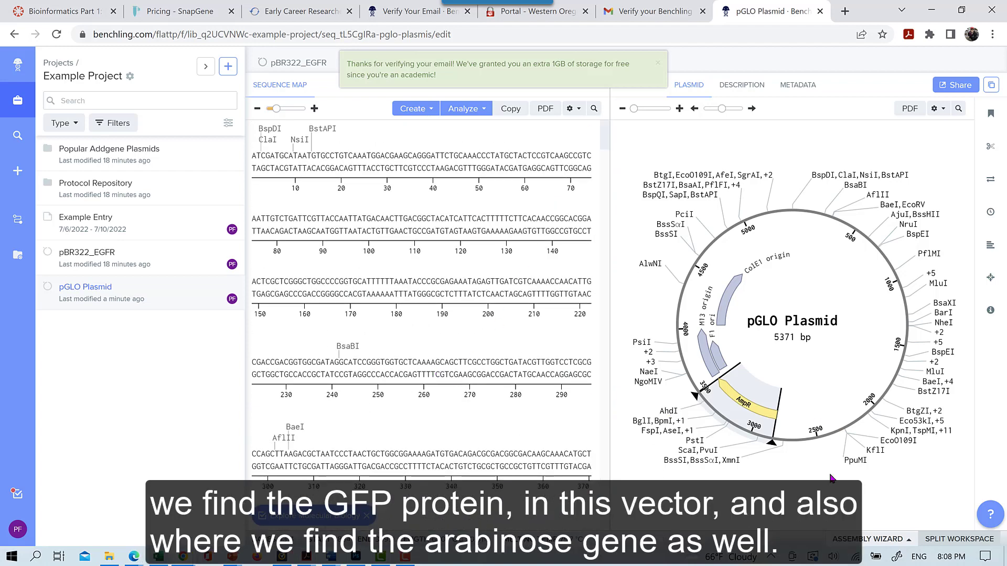
Deselect the AmpR region by clicking empty space on the plasmid map
{"action": "left_click", "coordinate": [786, 489]}
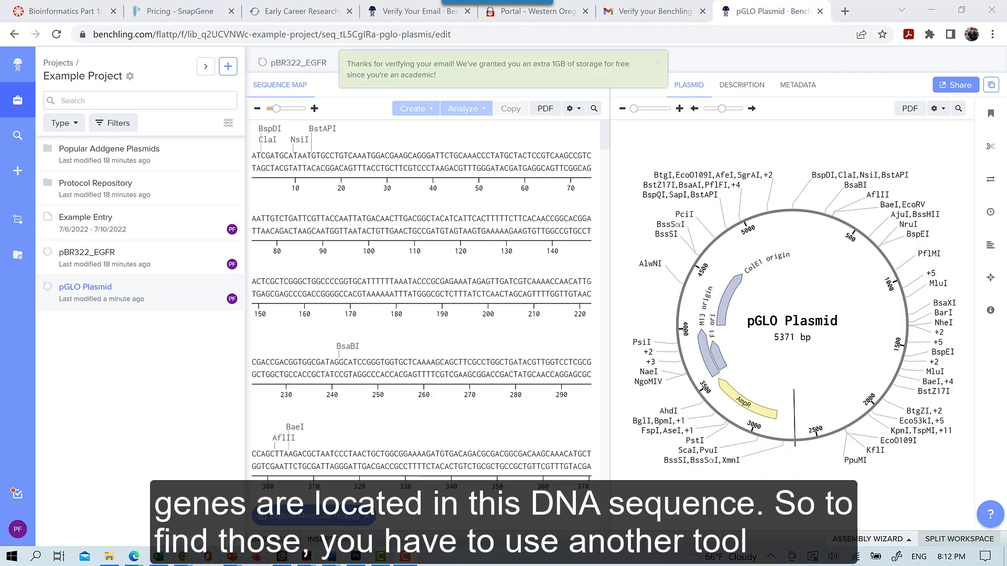
Search Google for 'Orf finder' in a new browser tab
{"action": "left_click", "coordinate": [845, 12]}
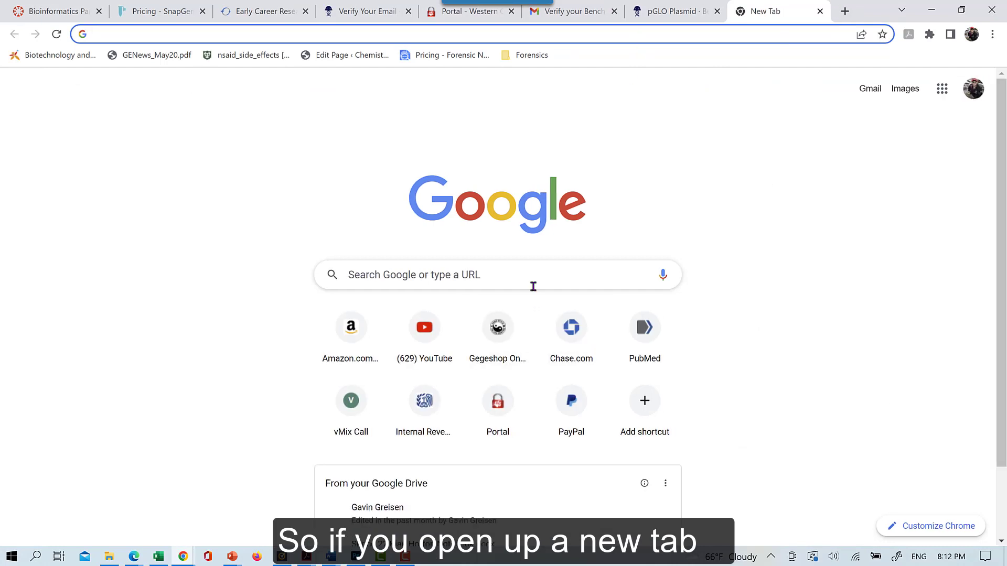
{"action": "left_click", "coordinate": [533, 283]}
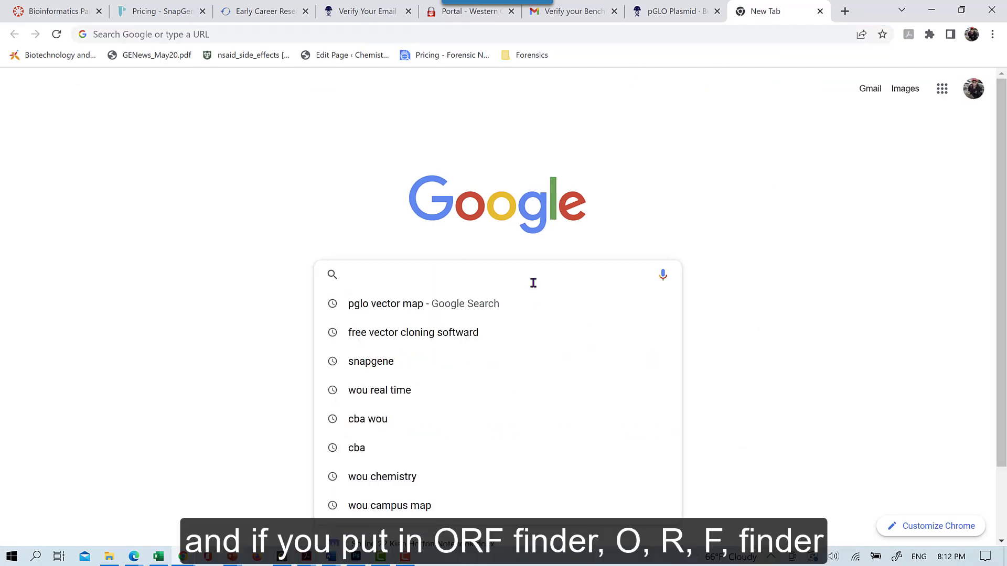
{"action": "type", "text": "O"}
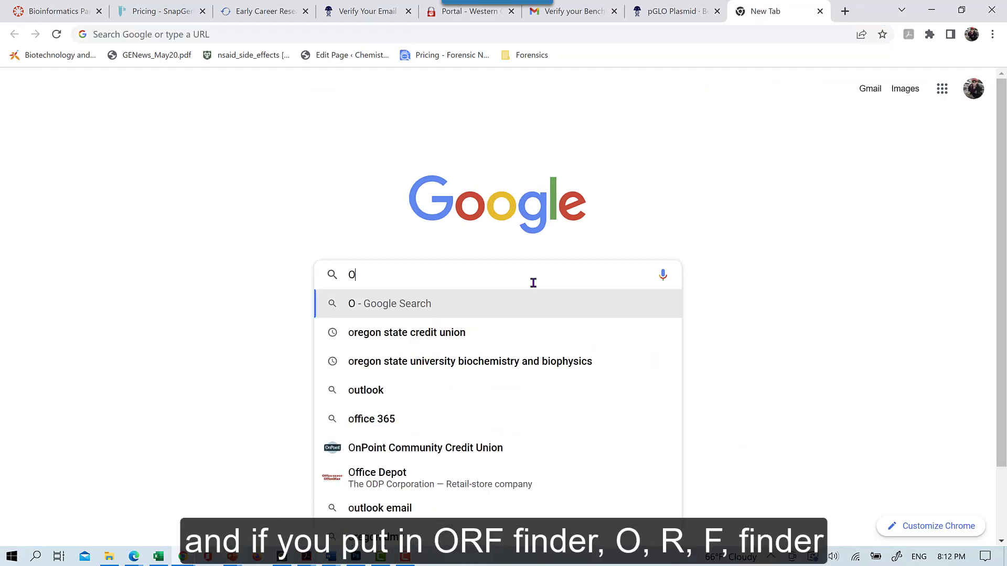
{"action": "type", "text": "rf finder"}
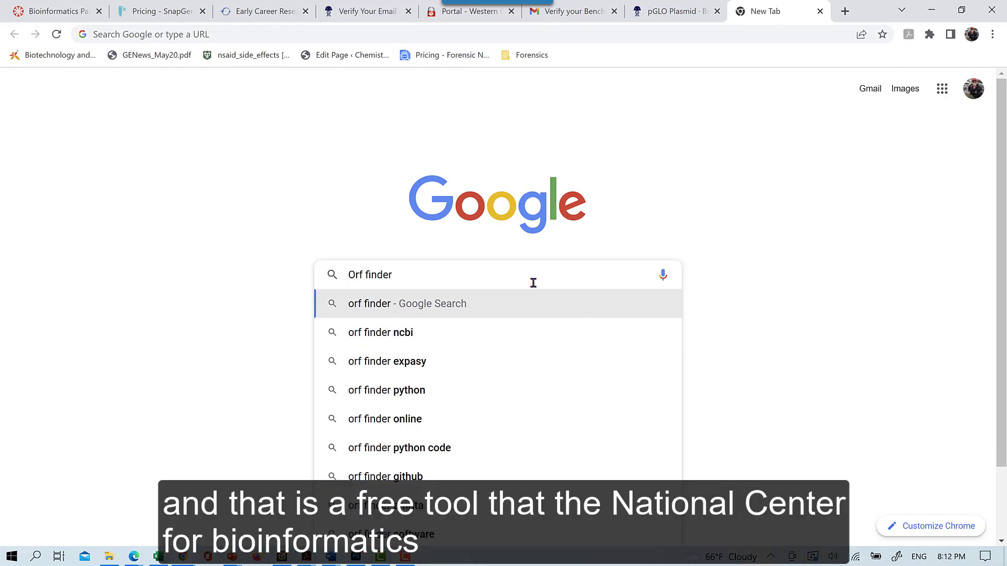
{"action": "key", "text": "Return"}
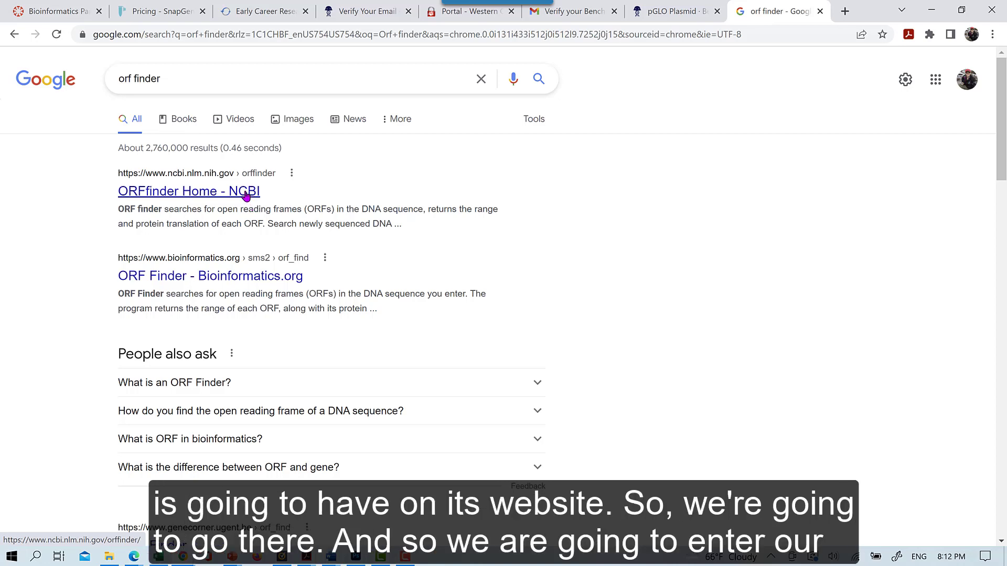
On the NCBI ORFfinder page, paste the pGLO sequence and submit with default parameters
{"action": "left_click", "coordinate": [246, 193]}
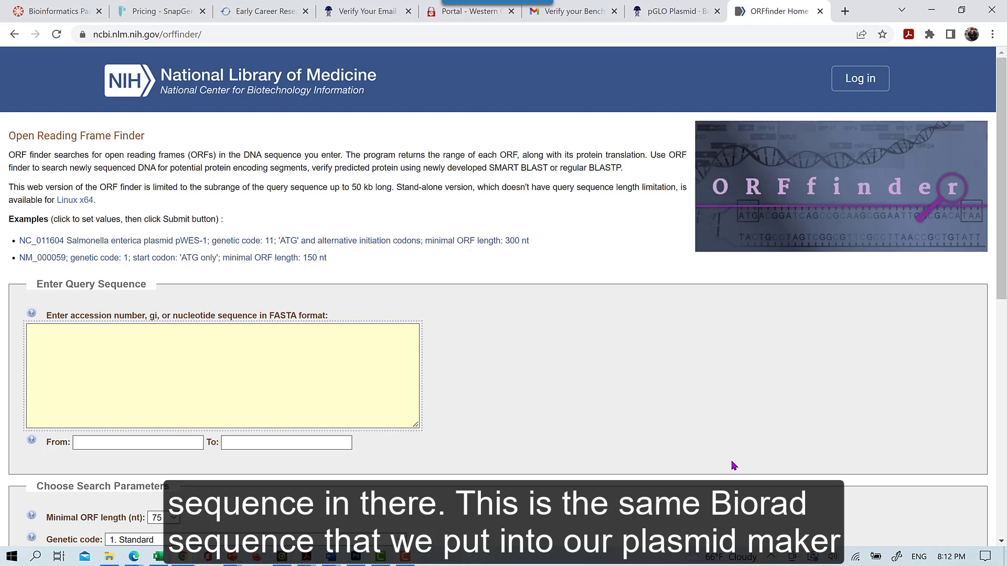
{"action": "key", "text": "ctrl+v"}
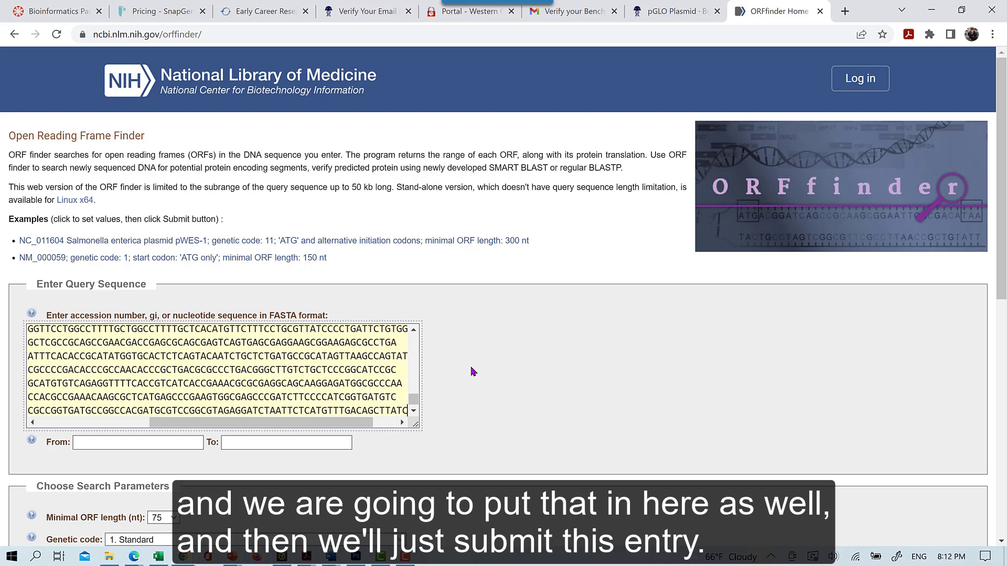
{"action": "scroll", "coordinate": [474, 371], "scroll_direction": "down", "scroll_amount": 5}
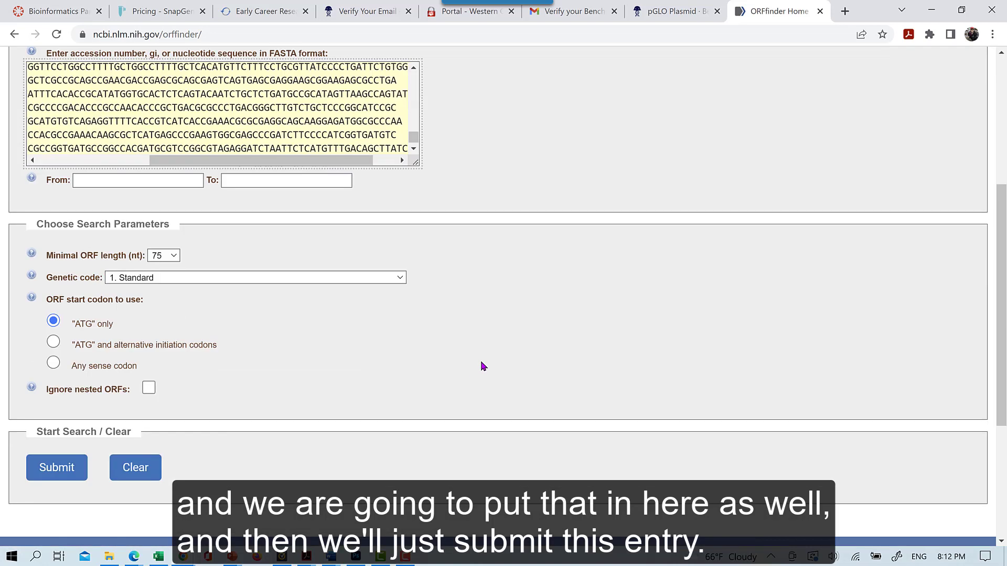
{"action": "left_click", "coordinate": [57, 469]}
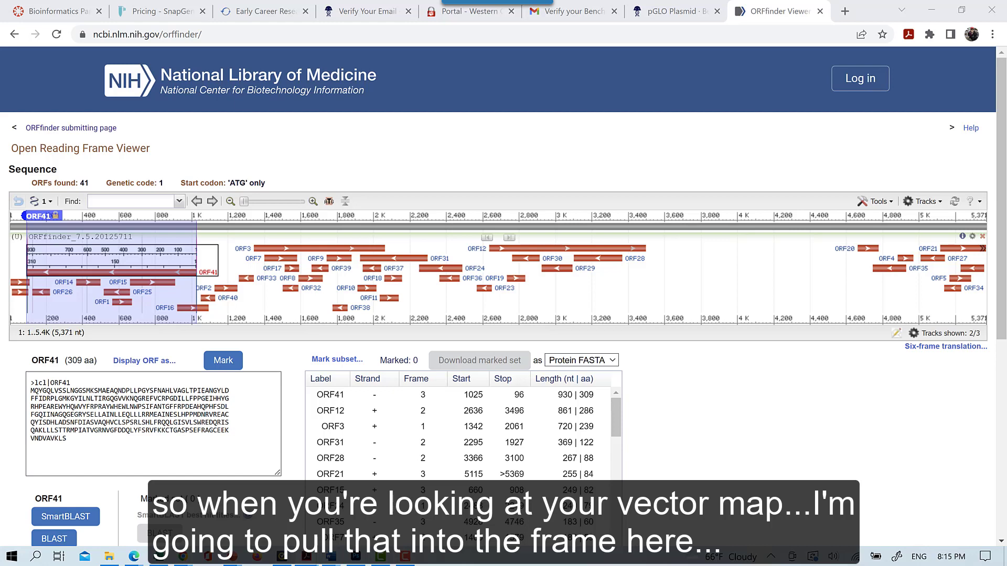
Switch to the pGLO Plasmid Map PDF in Adobe Acrobat
{"action": "key", "text": "alt+Tab"}
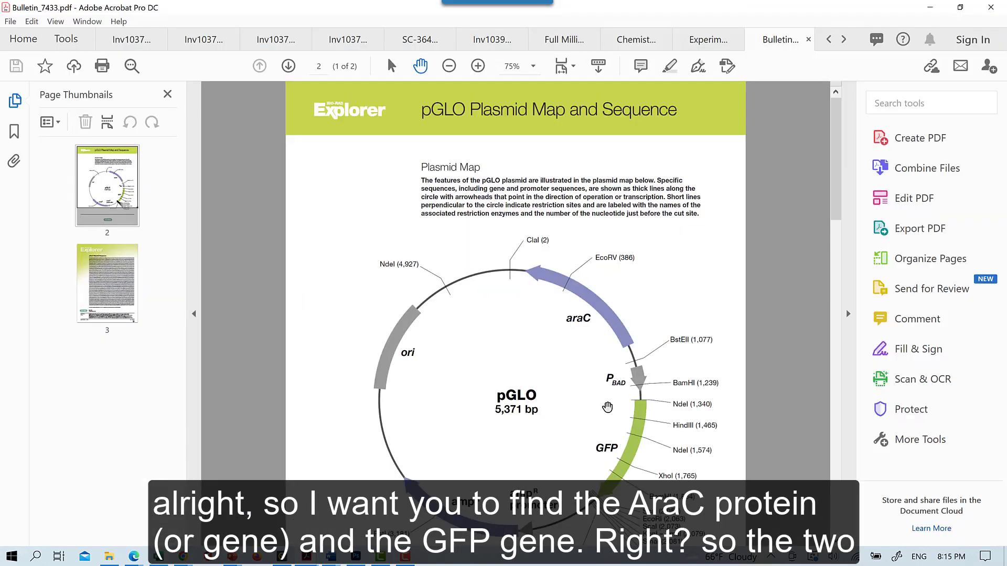
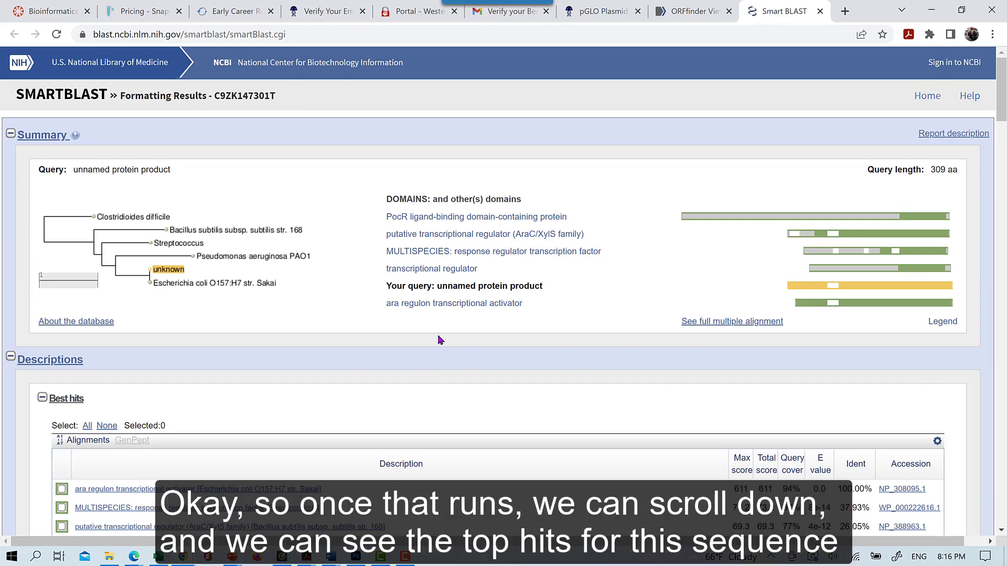
Review the SmartBLAST best hits for the ORF41 query, then return to the ORFfinder results
{"action": "scroll", "coordinate": [439, 340], "scroll_direction": "down", "scroll_amount": 5}
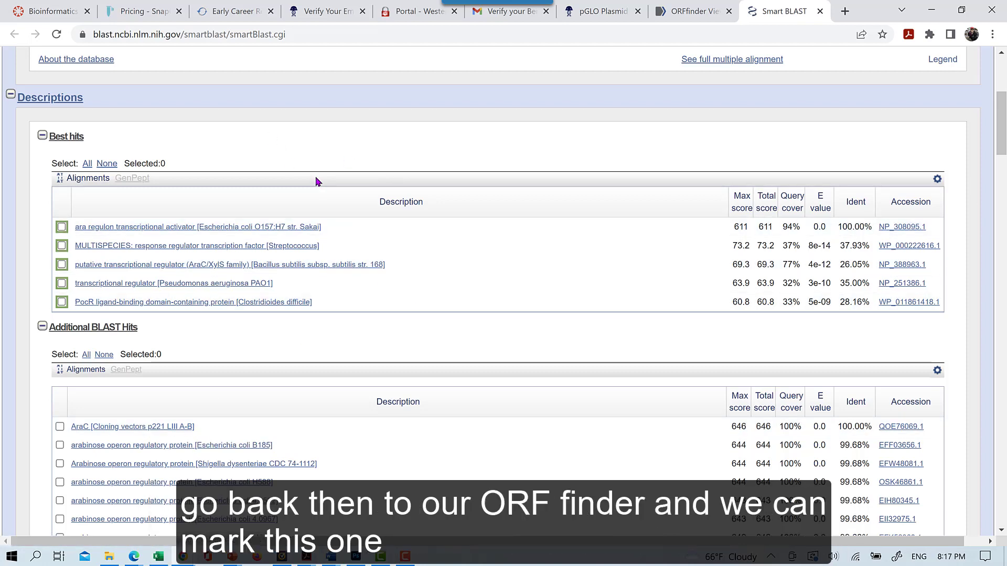
{"action": "scroll", "coordinate": [317, 178], "scroll_direction": "up", "scroll_amount": 5}
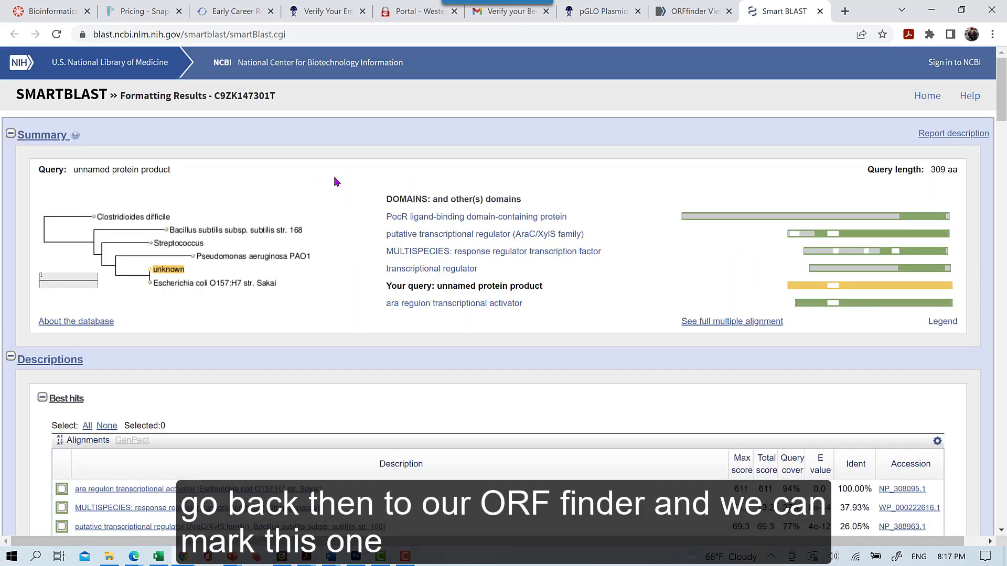
{"action": "left_click", "coordinate": [685, 15]}
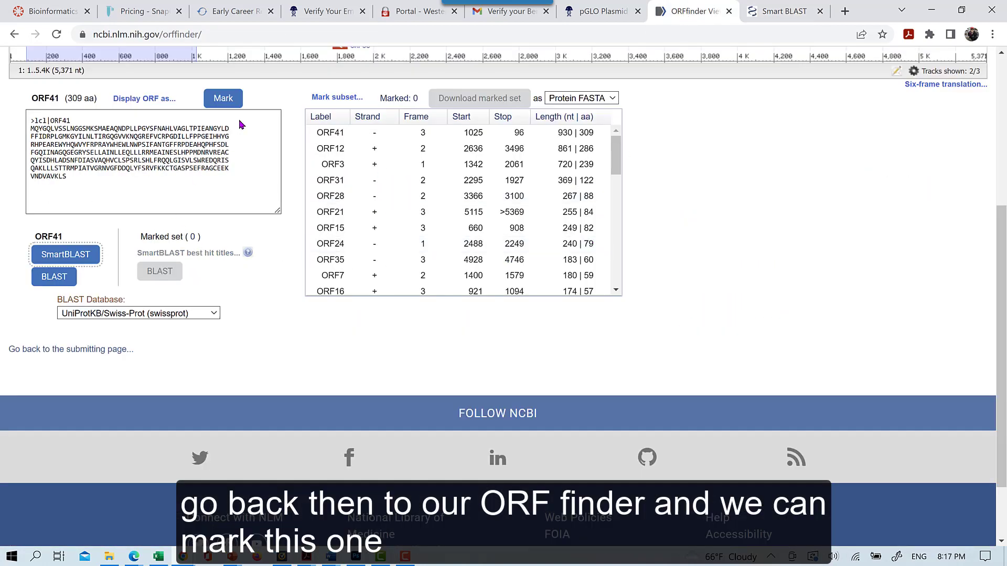
Mark ORF41 and note its reverse-strand coordinates (start 1025, stop 96), then go to Benchling's pGLO Plasmid
{"action": "left_click", "coordinate": [223, 98]}
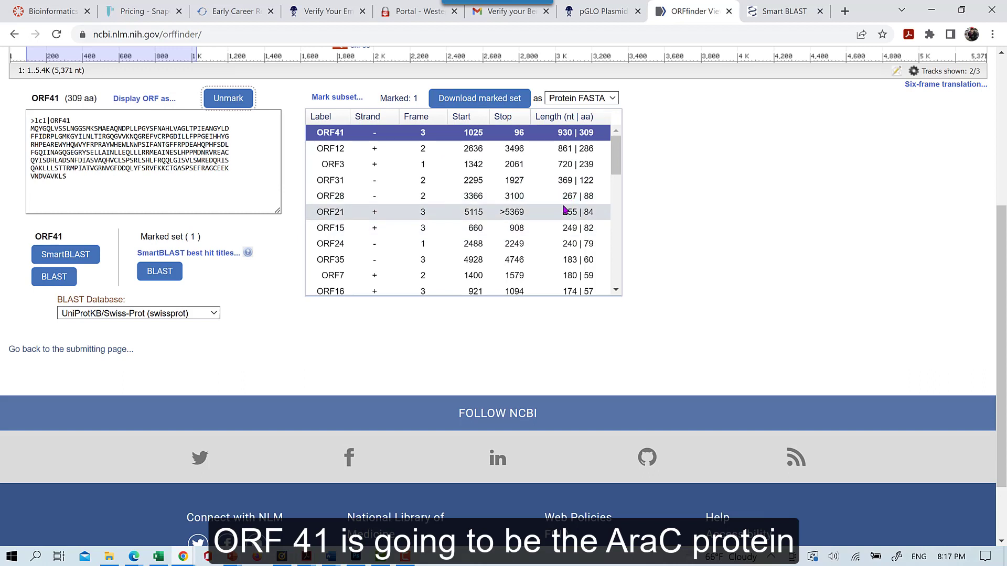
{"action": "left_click", "coordinate": [496, 139]}
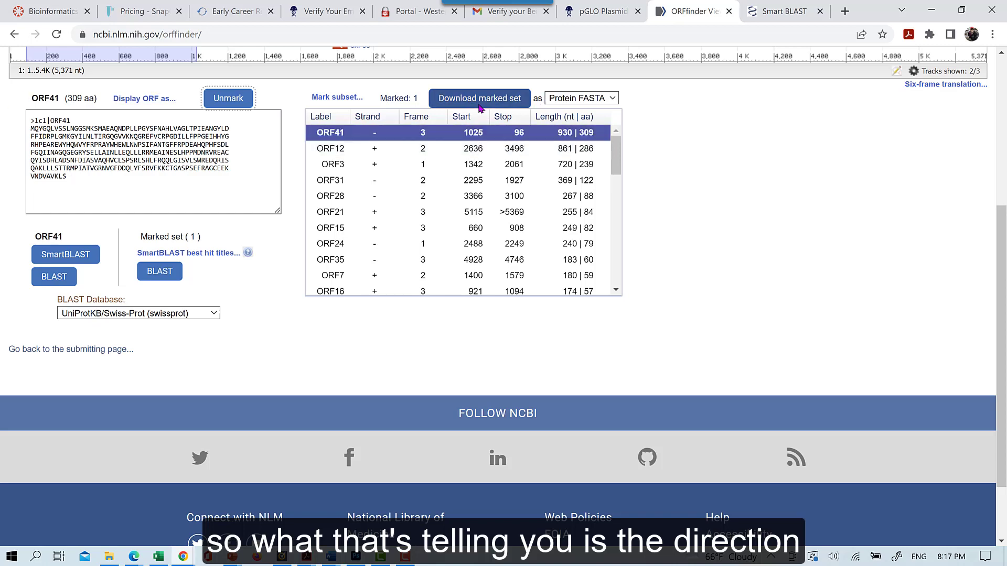
{"action": "left_click", "coordinate": [587, 13]}
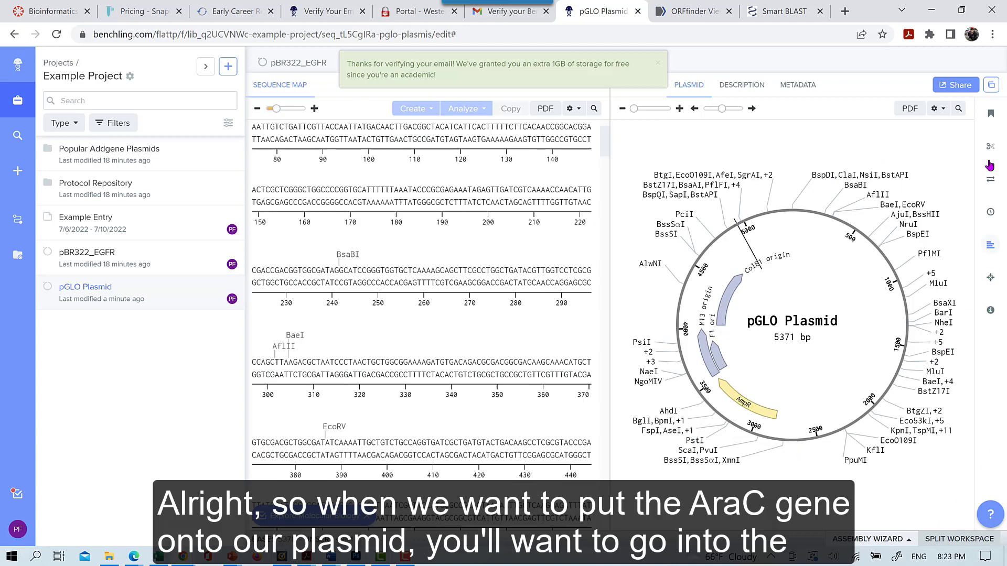
Create a new annotation named AraC of type Gene spanning positions 96 to 1025
{"action": "left_click", "coordinate": [992, 121]}
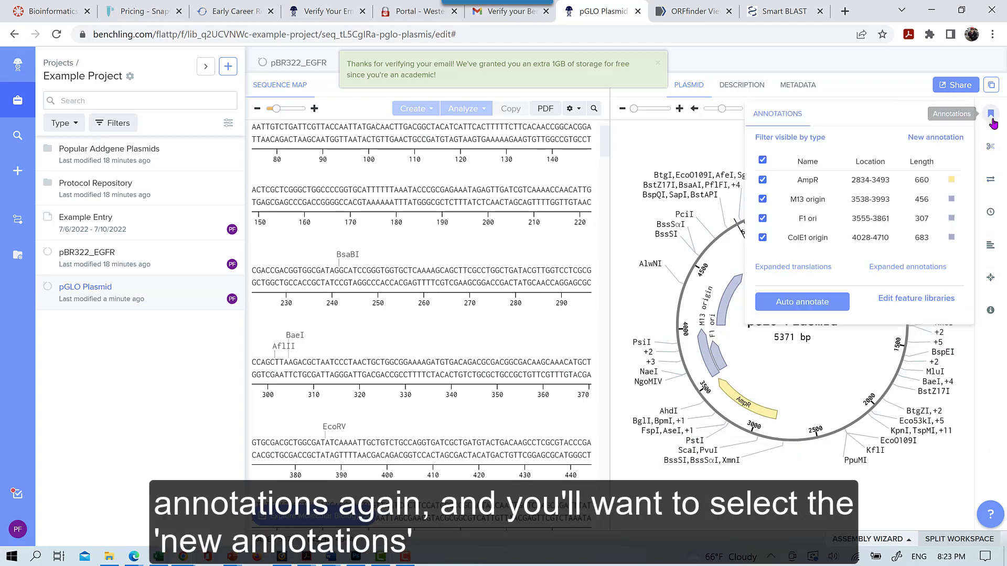
{"action": "left_click", "coordinate": [934, 138]}
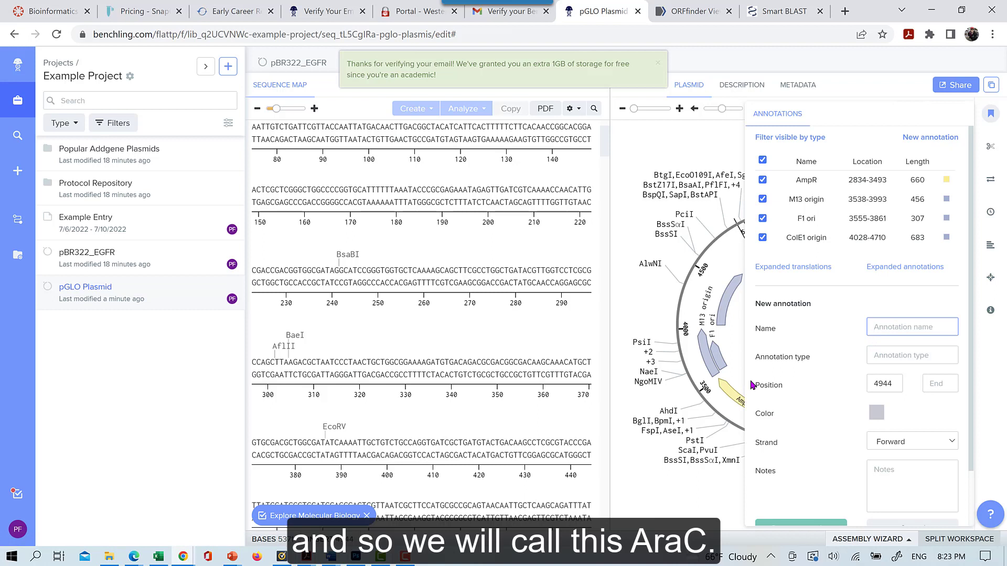
{"action": "type", "text": "AraC"}
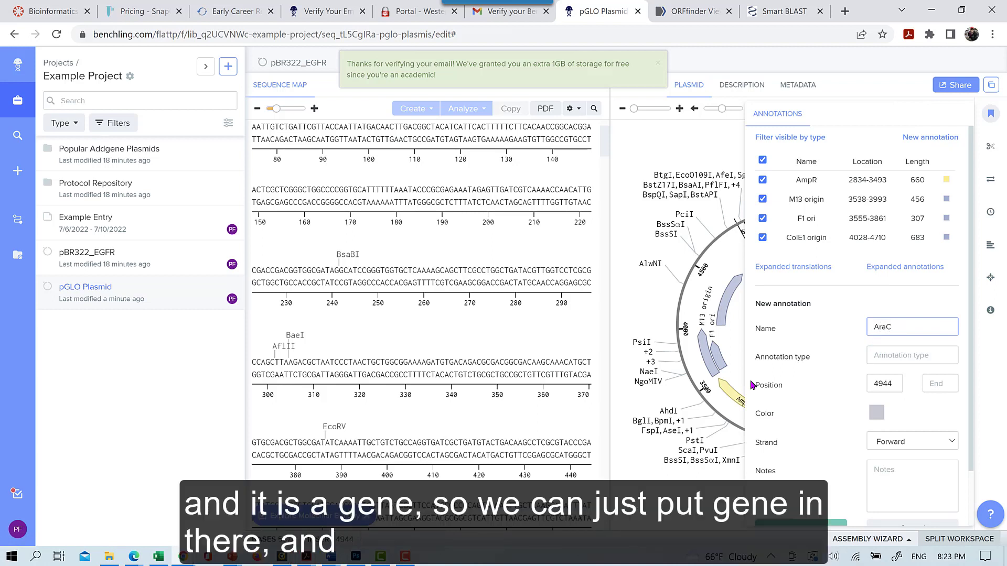
{"action": "left_click", "coordinate": [920, 356]}
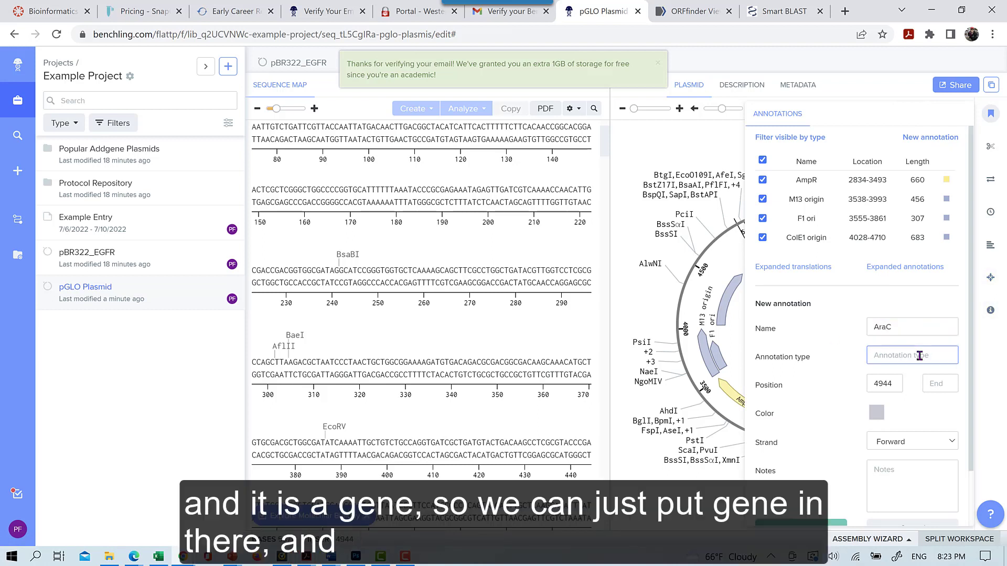
{"action": "type", "text": "Gene"}
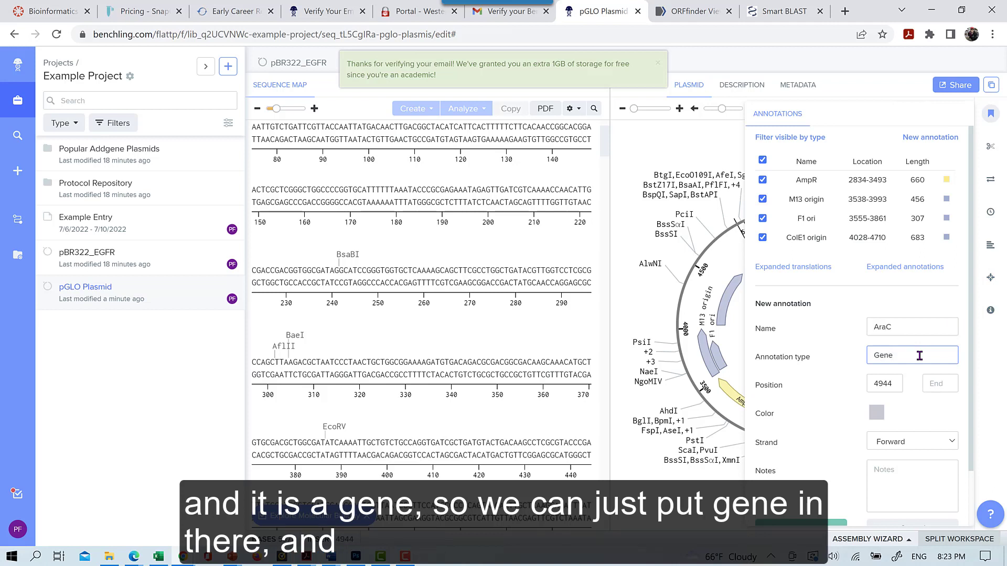
{"action": "double_click", "coordinate": [898, 381]}
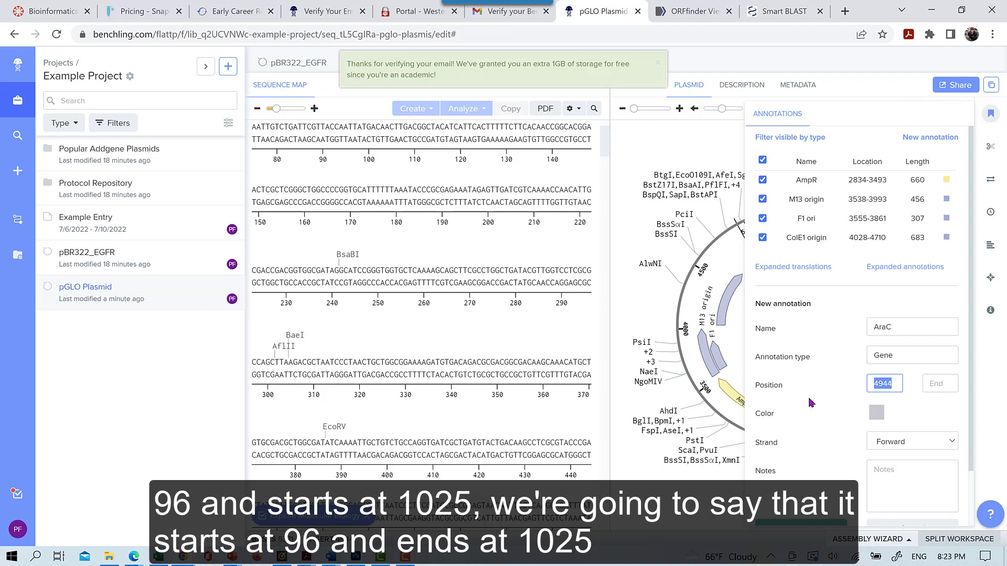
{"action": "type", "text": "96"}
{"action": "left_click", "coordinate": [935, 388]}
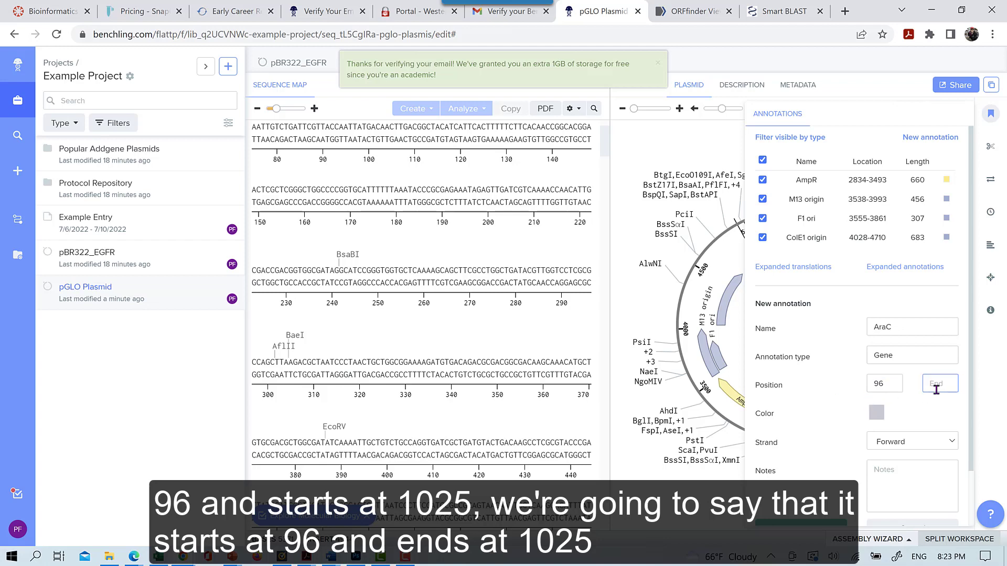
{"action": "type", "text": "1025"}
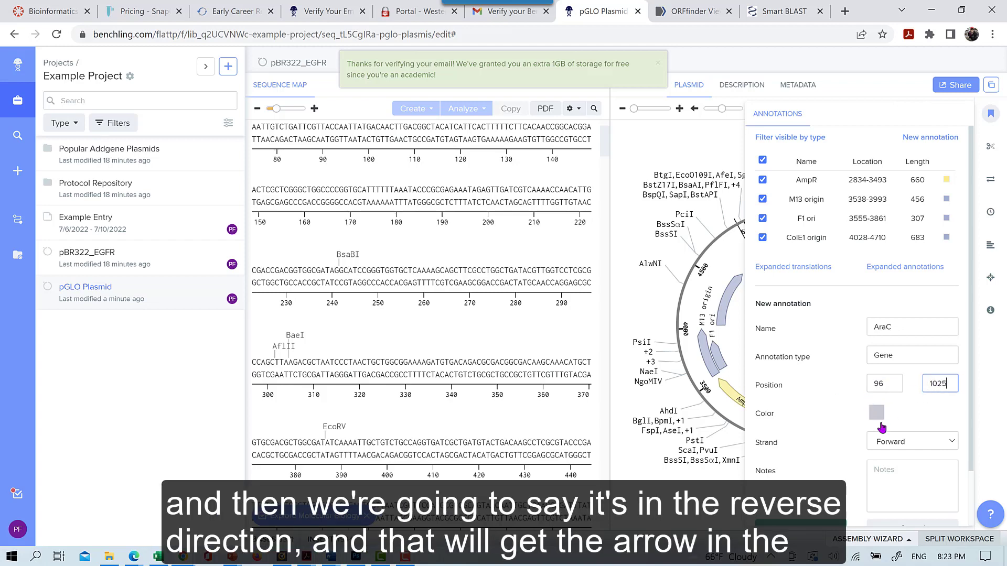
Set the AraC annotation to the Reverse strand with turquoise colour, and save it
{"action": "left_click", "coordinate": [902, 447]}
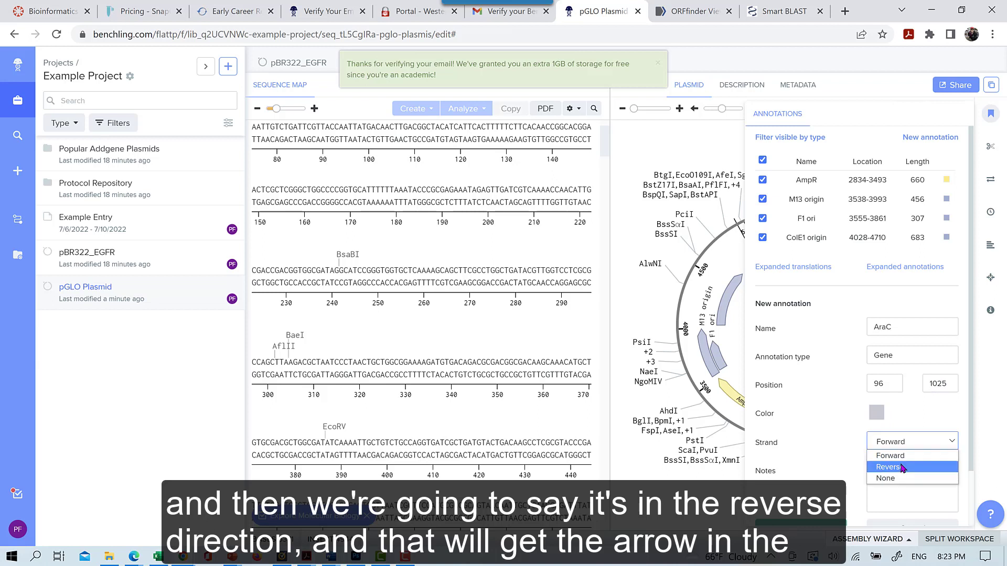
{"action": "left_click", "coordinate": [902, 468]}
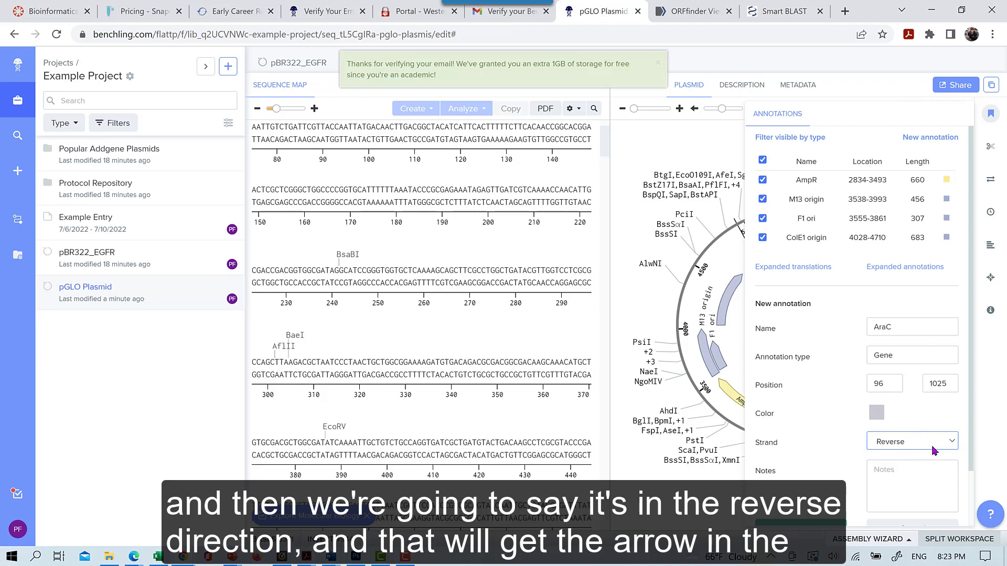
{"action": "left_click", "coordinate": [874, 415]}
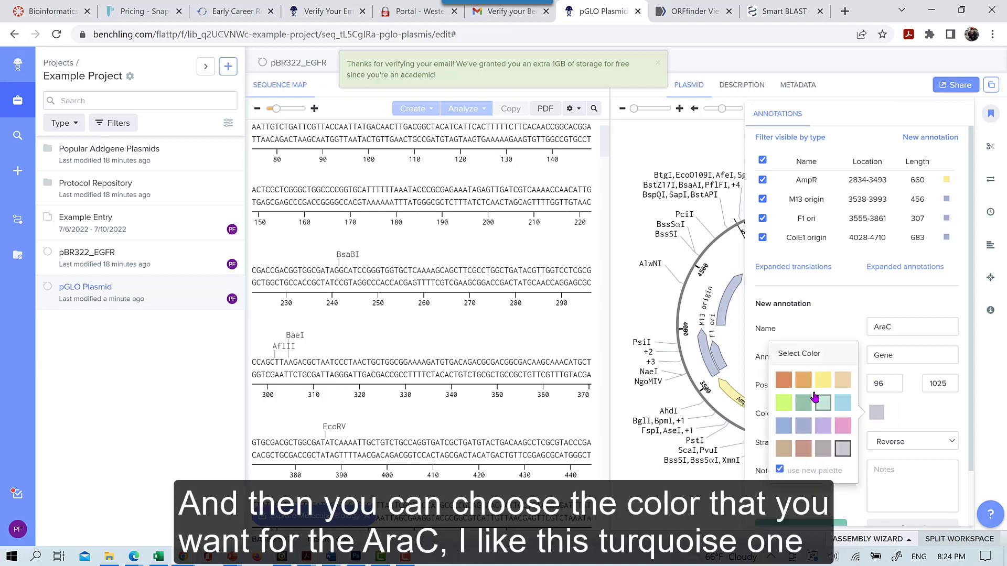
{"action": "left_click", "coordinate": [843, 403]}
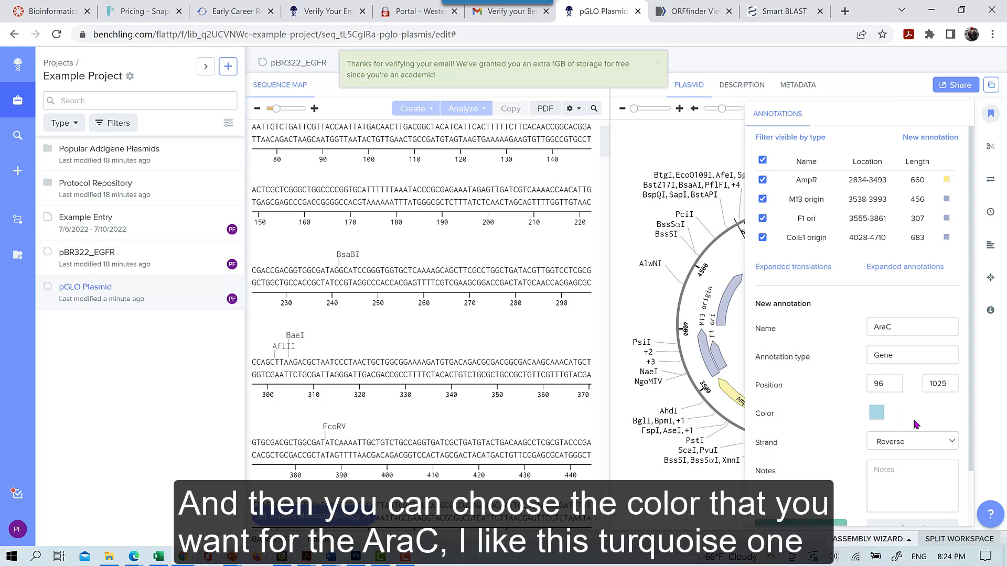
{"action": "scroll", "coordinate": [855, 458], "scroll_direction": "down", "scroll_amount": 1}
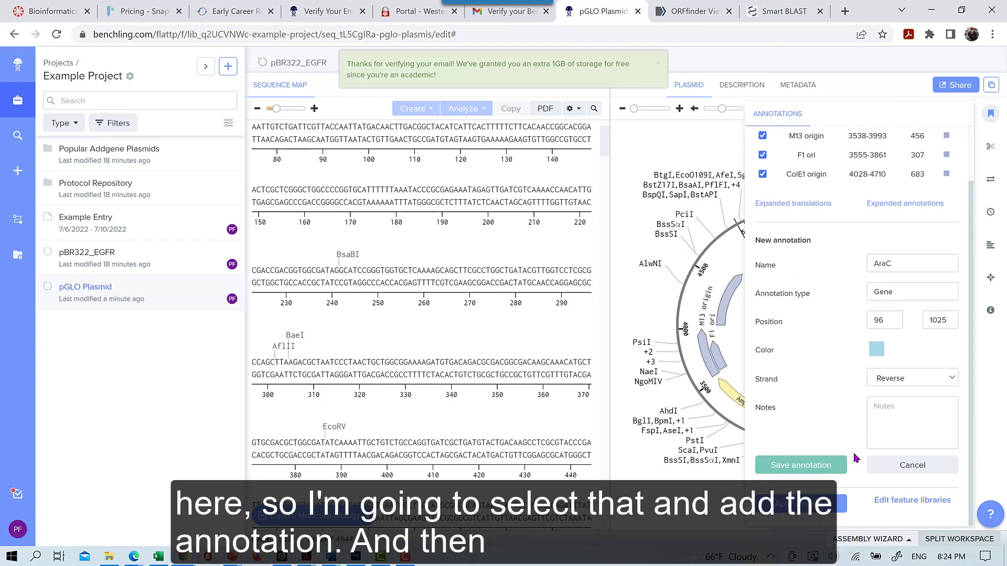
{"action": "left_click", "coordinate": [819, 466]}
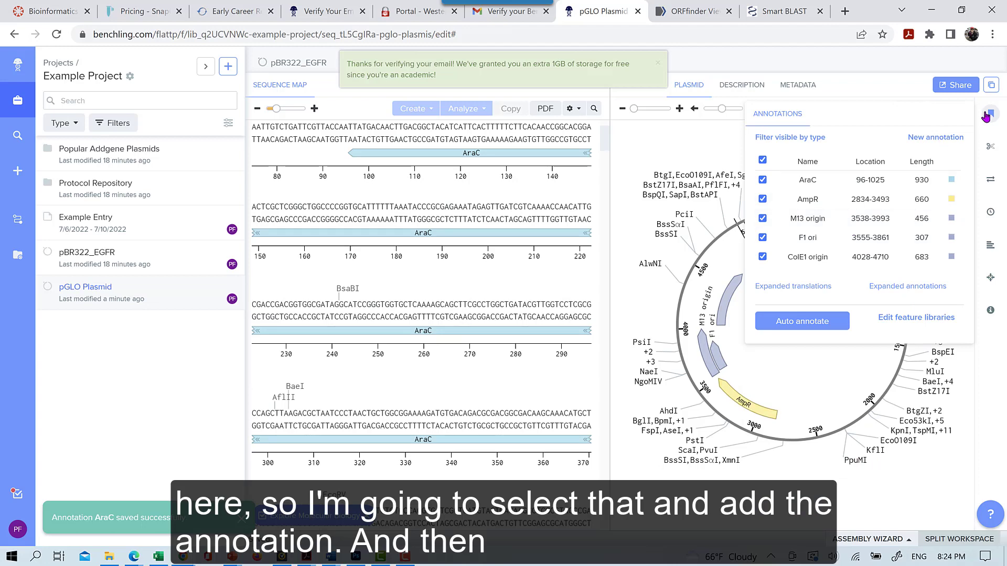
{"action": "left_click", "coordinate": [985, 115]}
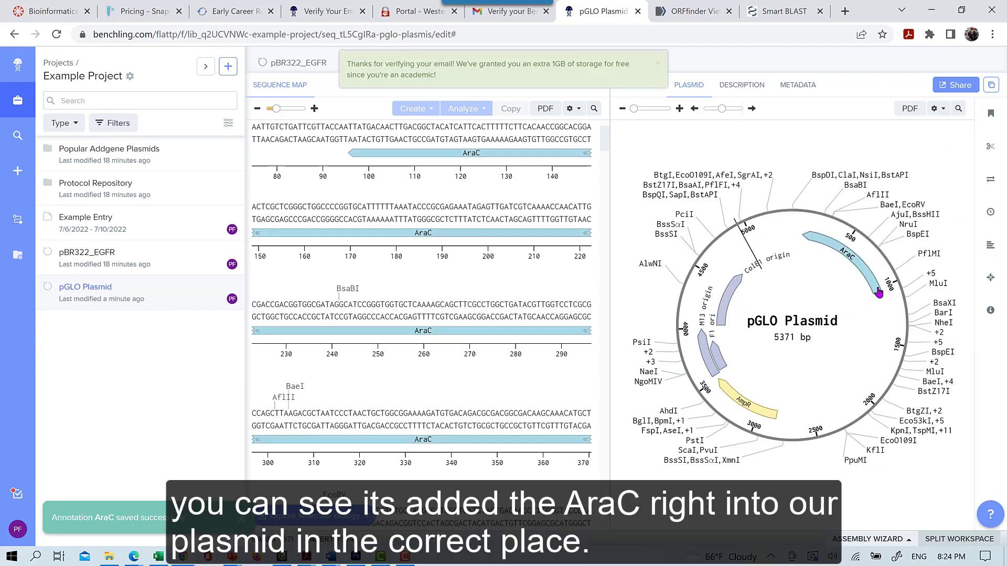